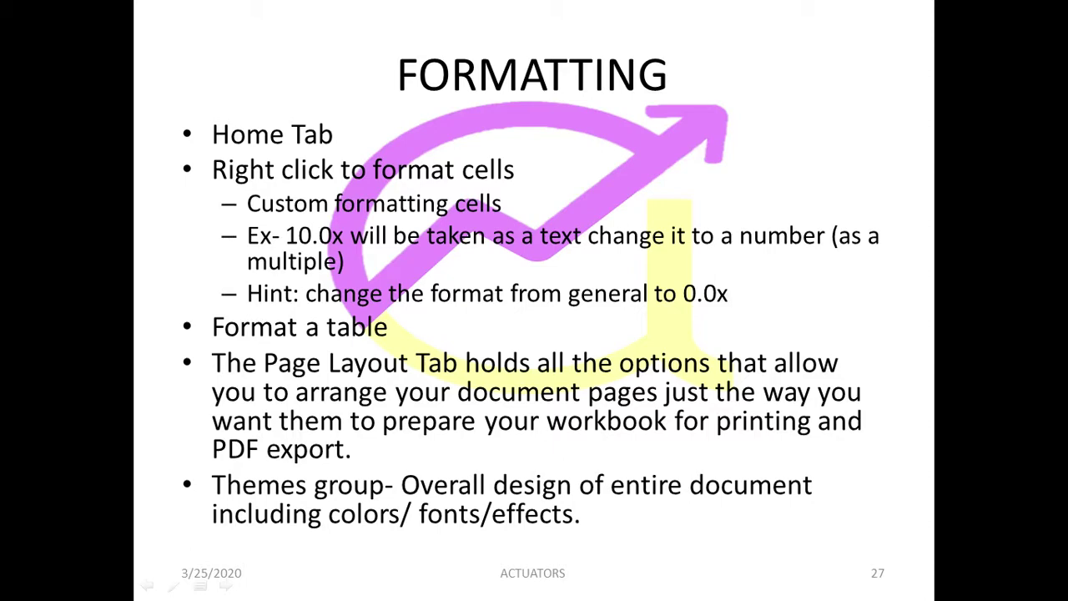
# Step: Switch from the slide 27 FORMATTING slideshow to the Excel workbook with the football table
pyautogui.hotkey('alt', 'Tab')
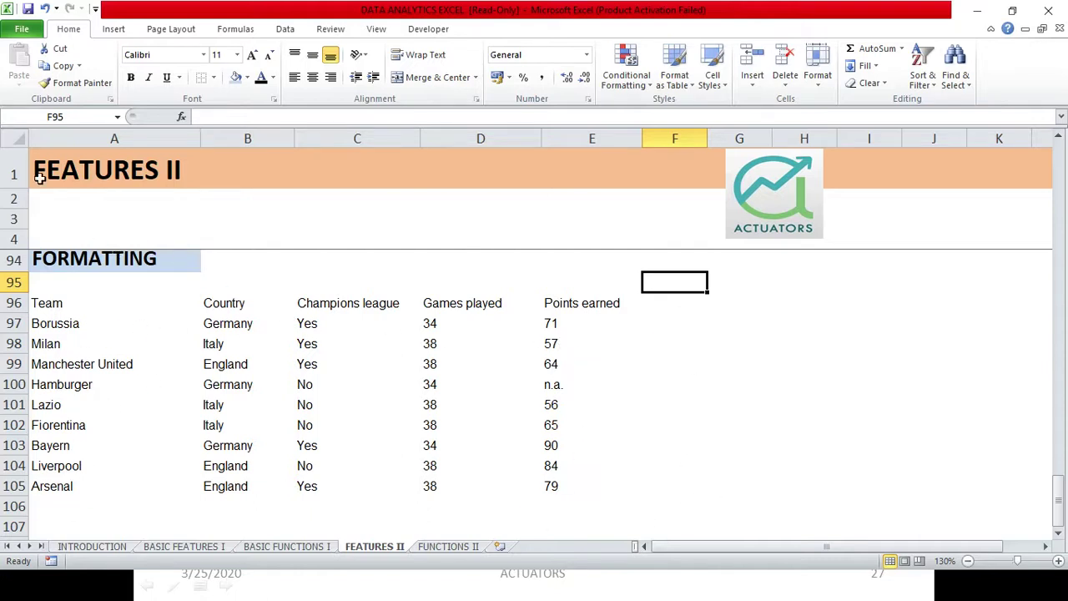
# Step: Select the header row A96:E96, Team to Points earned, and make it bold
pyautogui.click(48, 305)
pyautogui.hotkey('ctrl', 'a')
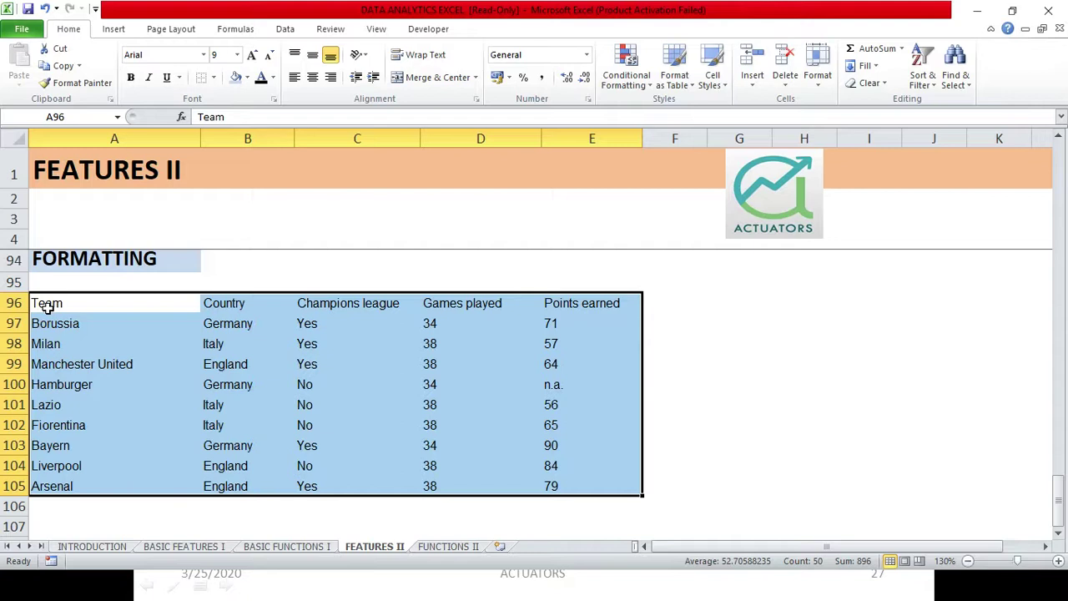
pyautogui.doubleClick(47, 306)
pyautogui.moveTo(47, 306); pyautogui.dragTo(309, 303)
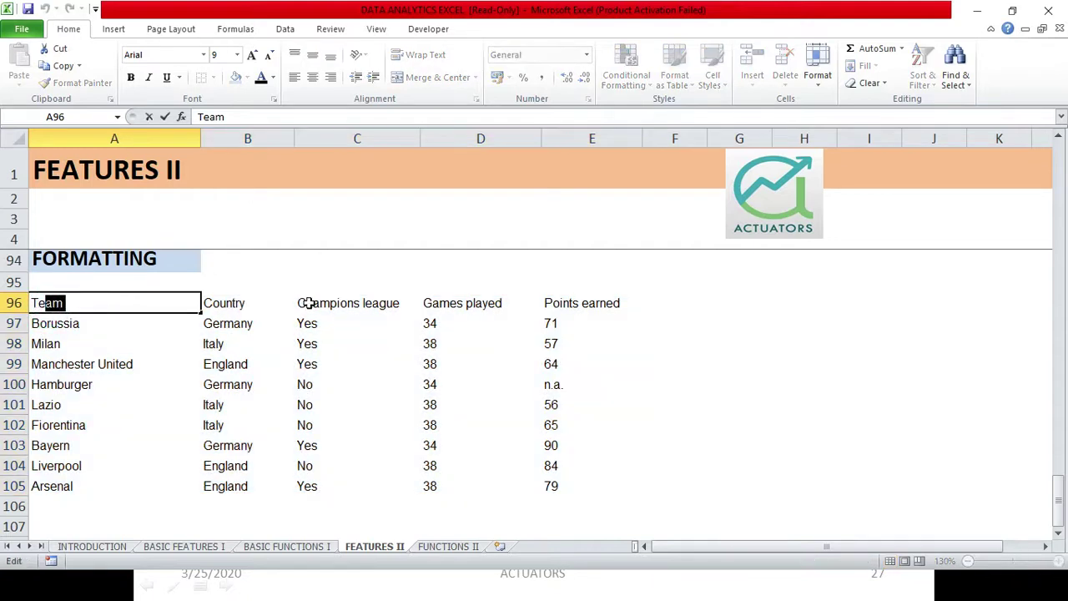
pyautogui.press('Return')
pyautogui.moveTo(84, 302); pyautogui.dragTo(573, 305)
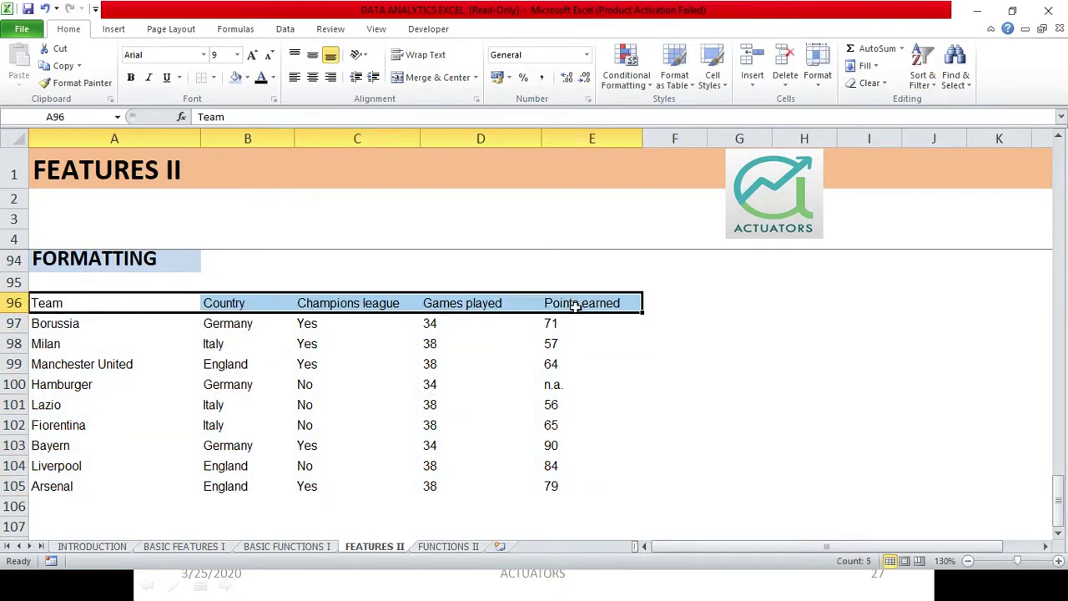
pyautogui.click(131, 77)
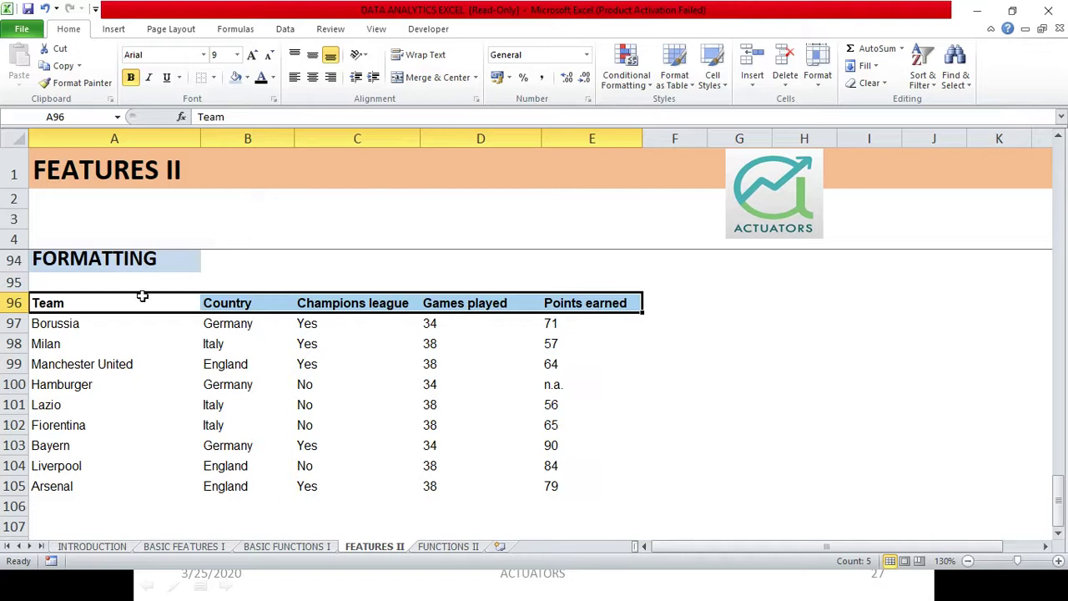
# Step: Centre the header labels horizontally and vertically, and heighten row 96 to 32.25
pyautogui.click(294, 76)
pyautogui.click(312, 78)
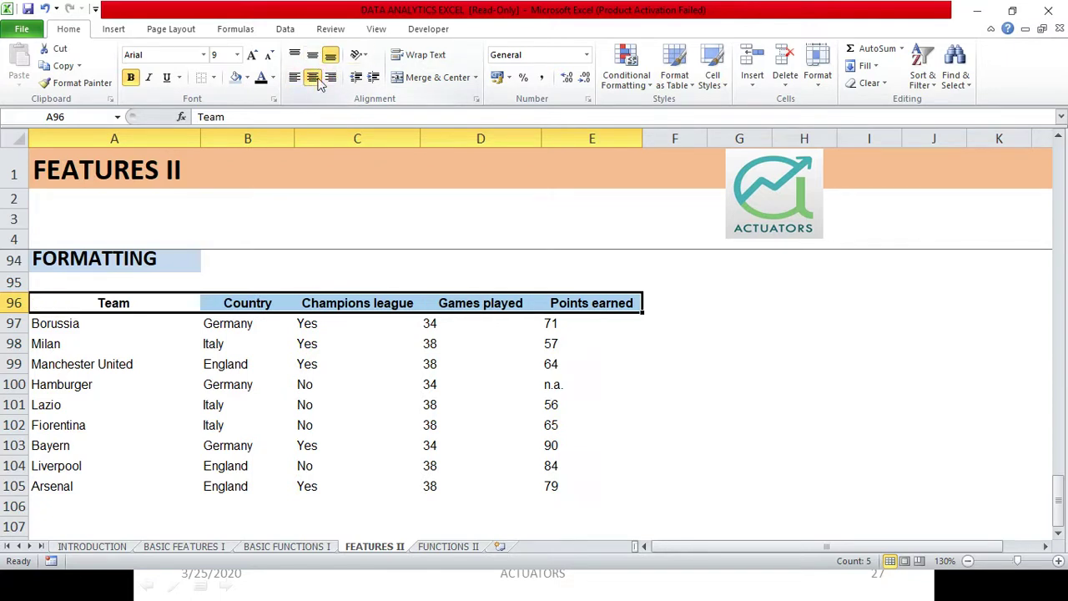
pyautogui.click(331, 58)
pyautogui.click(314, 59)
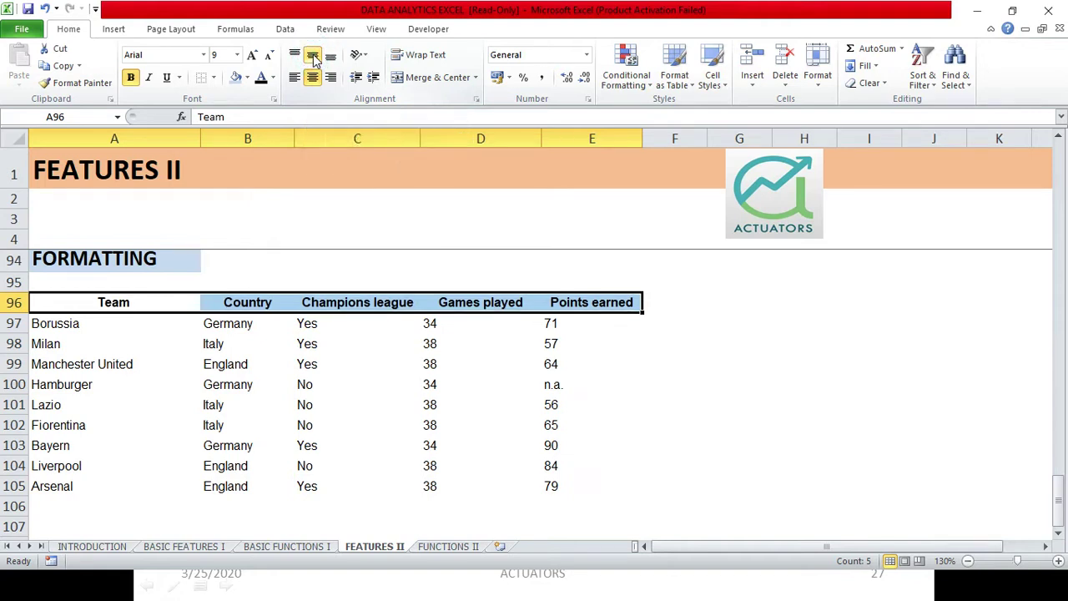
pyautogui.moveTo(15, 309); pyautogui.dragTo(15, 324)
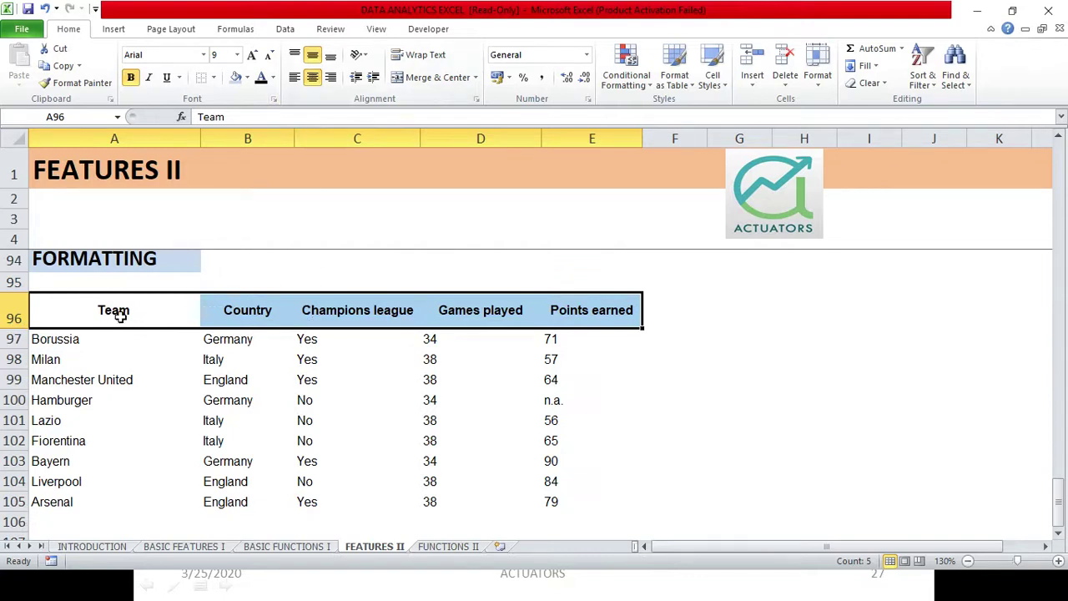
# Step: Try bottom, top and middle alignment, then left-align the labels and restore normal row height
pyautogui.click(333, 61)
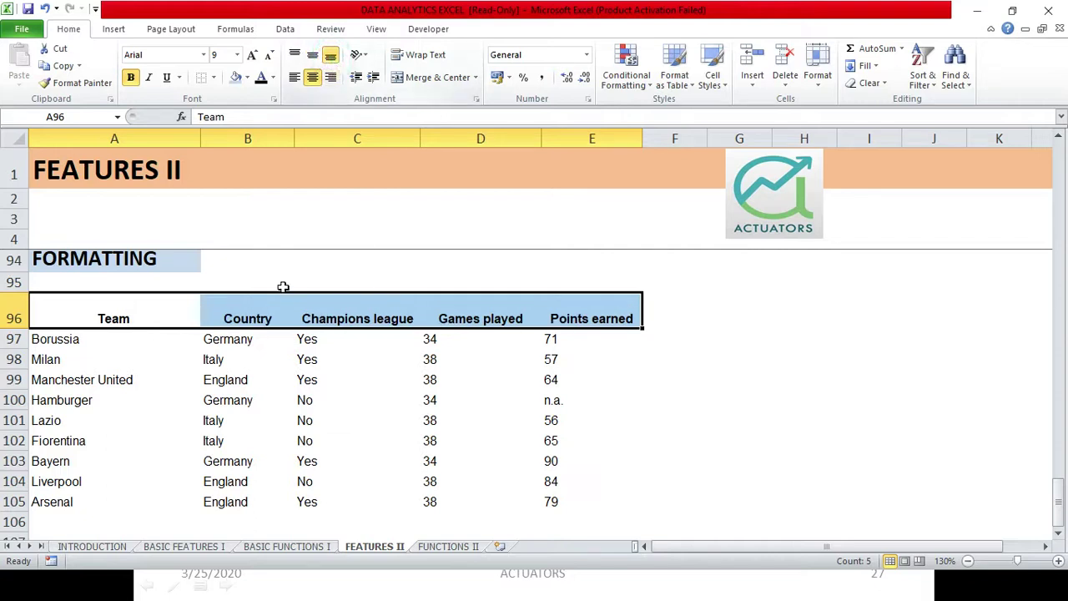
pyautogui.click(294, 60)
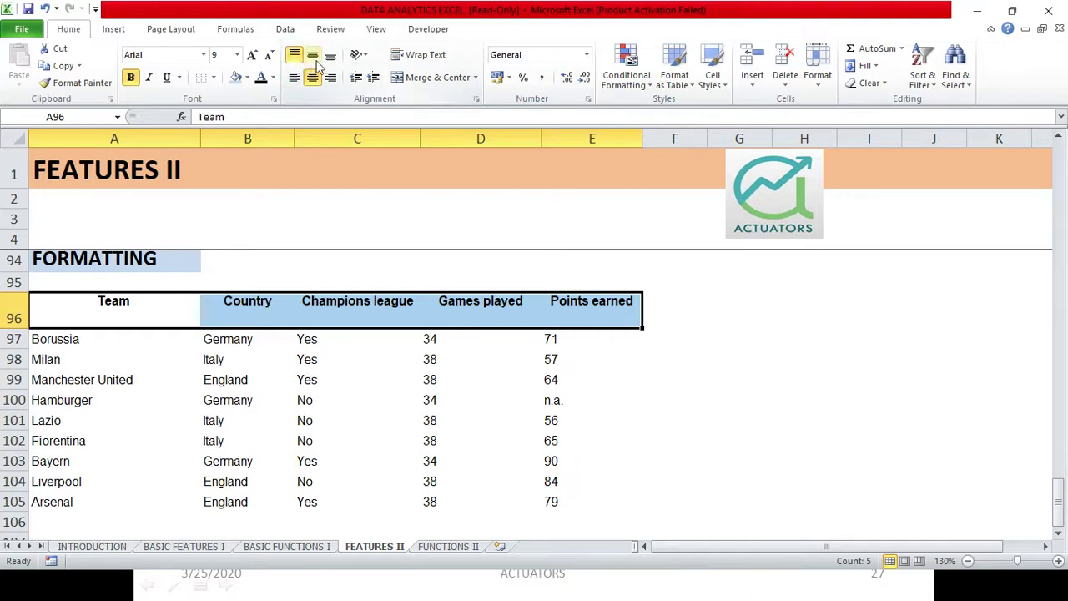
pyautogui.click(312, 57)
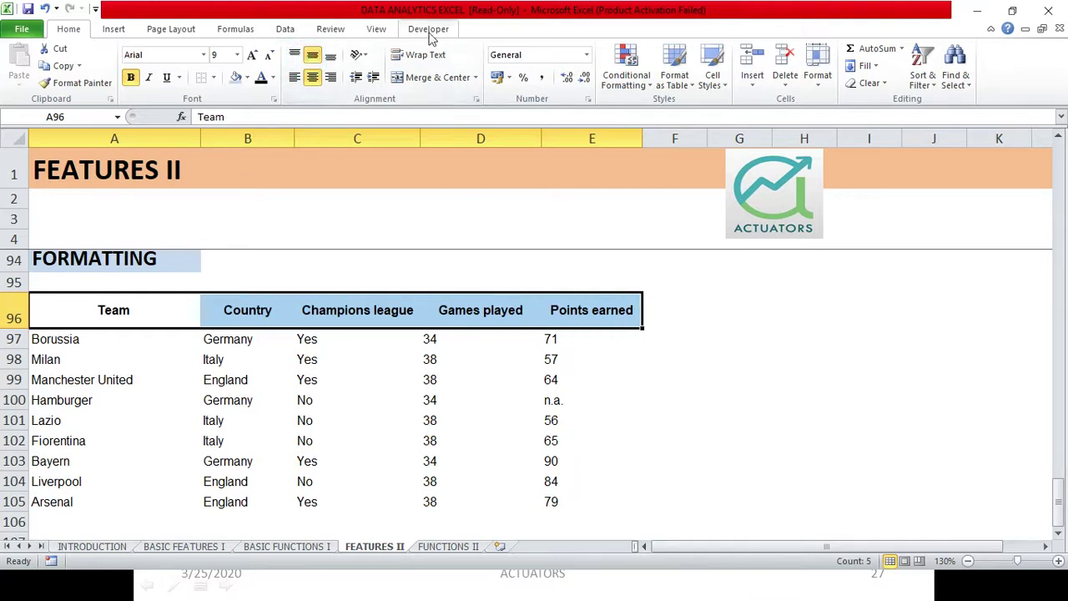
pyautogui.click(294, 77)
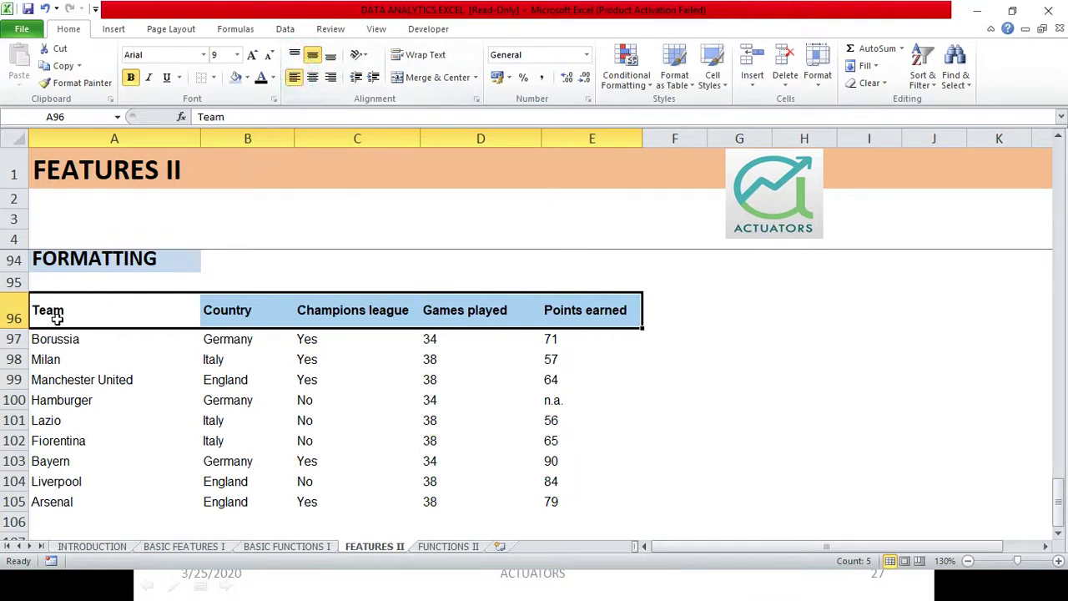
pyautogui.moveTo(18, 329); pyautogui.dragTo(25, 316)
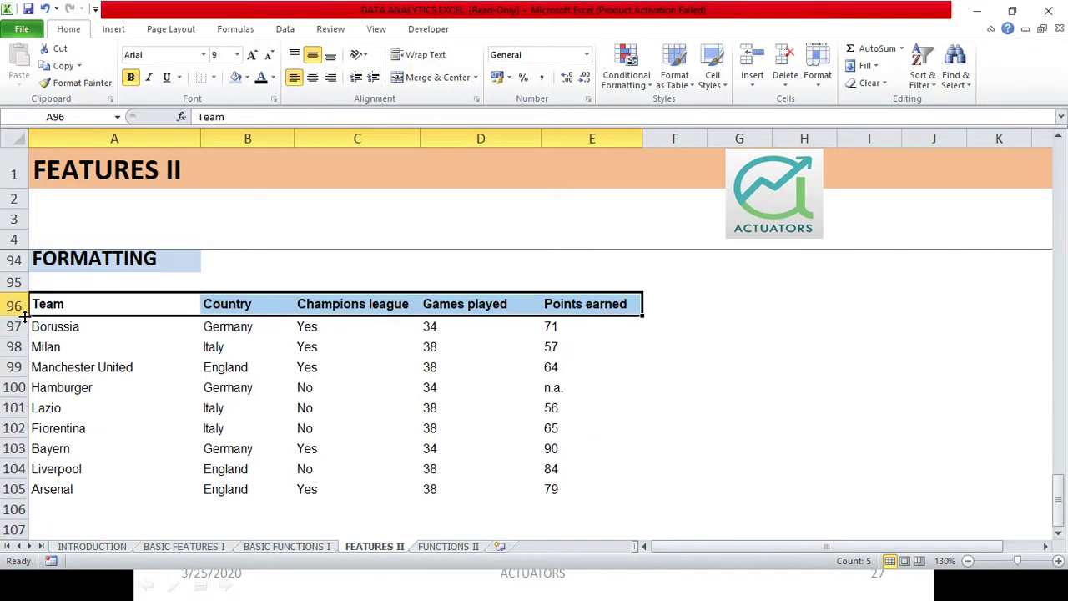
# Step: Toggle underline and italics on and off, leaving the header labels bold only
pyautogui.click(169, 84)
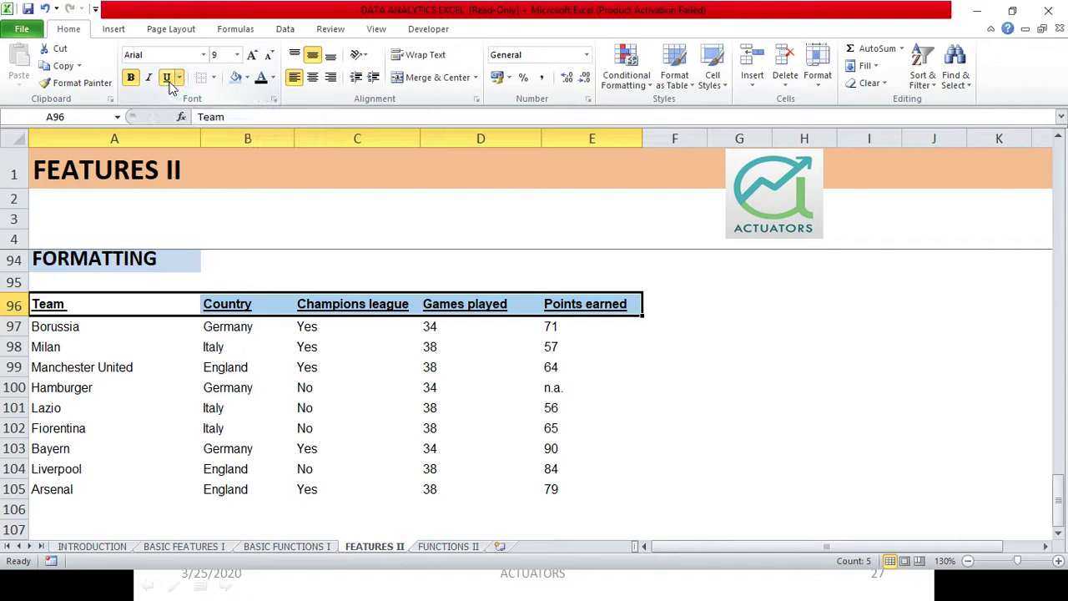
pyautogui.click(168, 80)
pyautogui.click(150, 84)
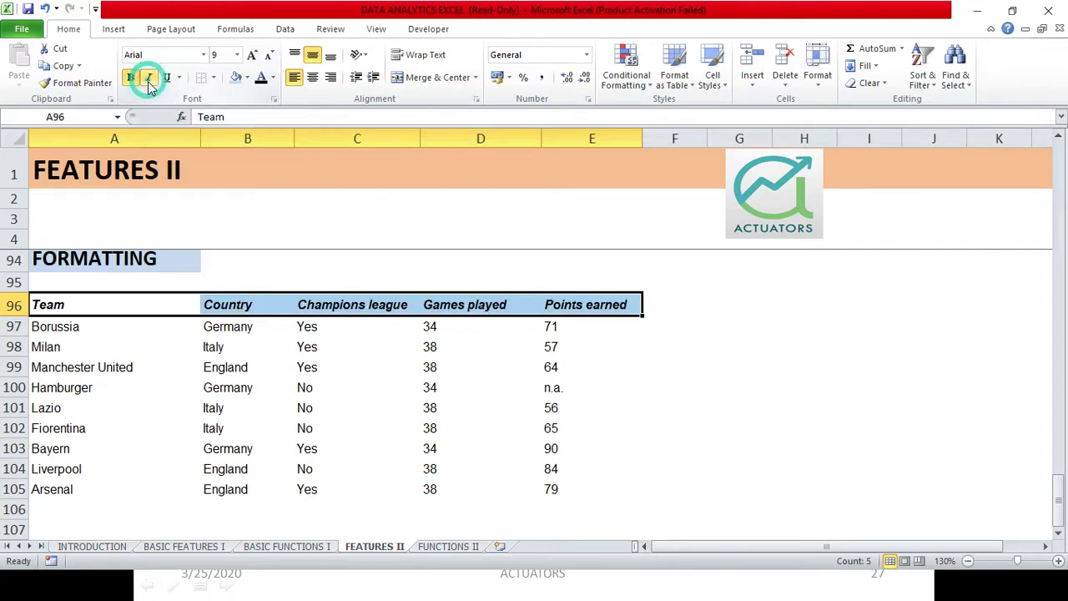
pyautogui.click(151, 80)
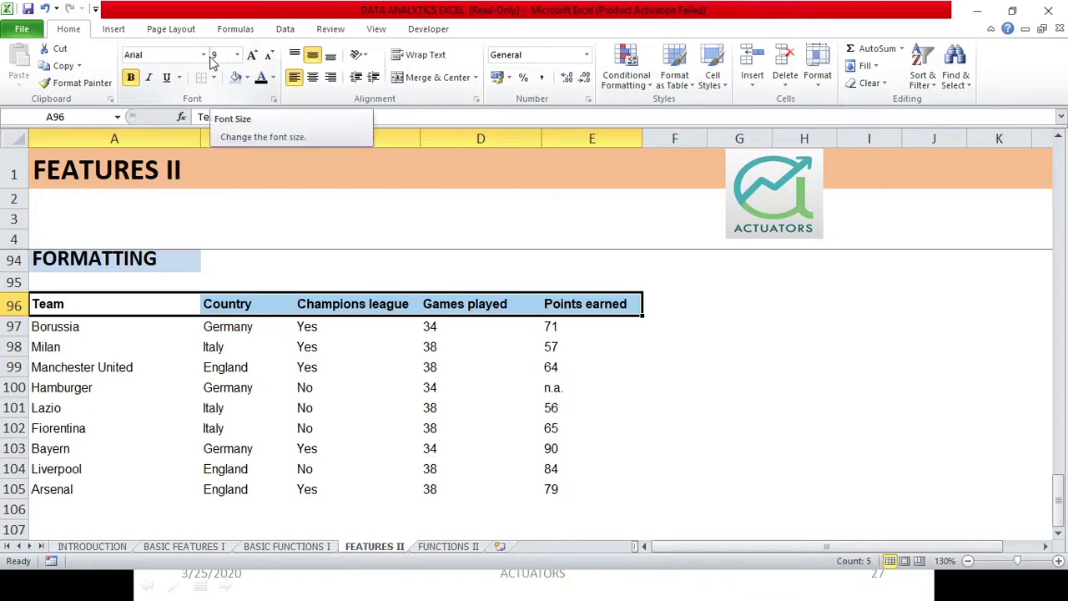
# Step: Browse the fill and font colour palettes, then set the header font colour to dark blue
pyautogui.click(248, 78)
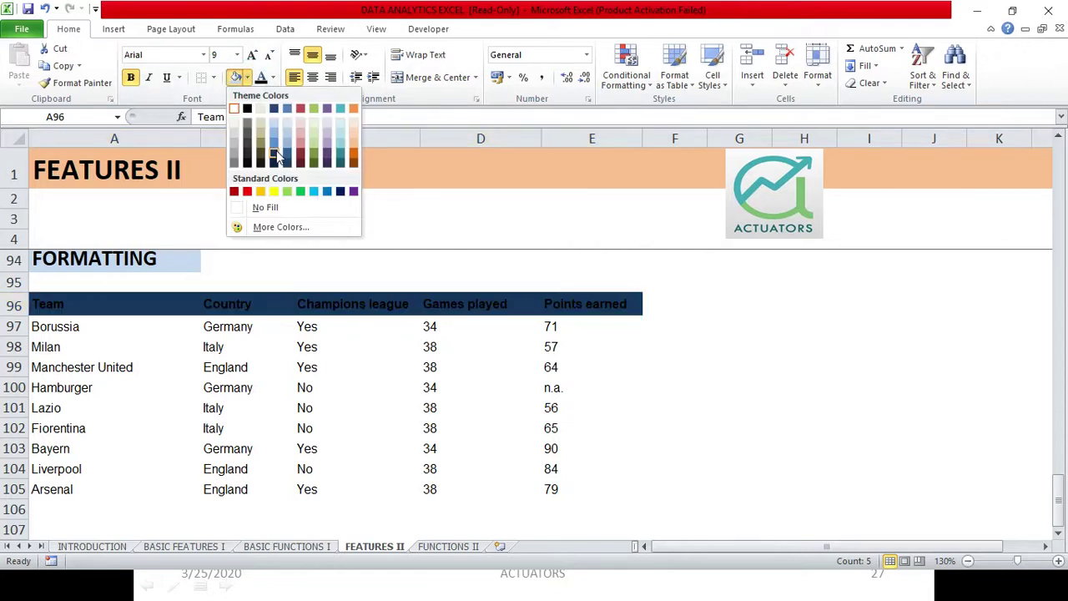
pyautogui.click(271, 79)
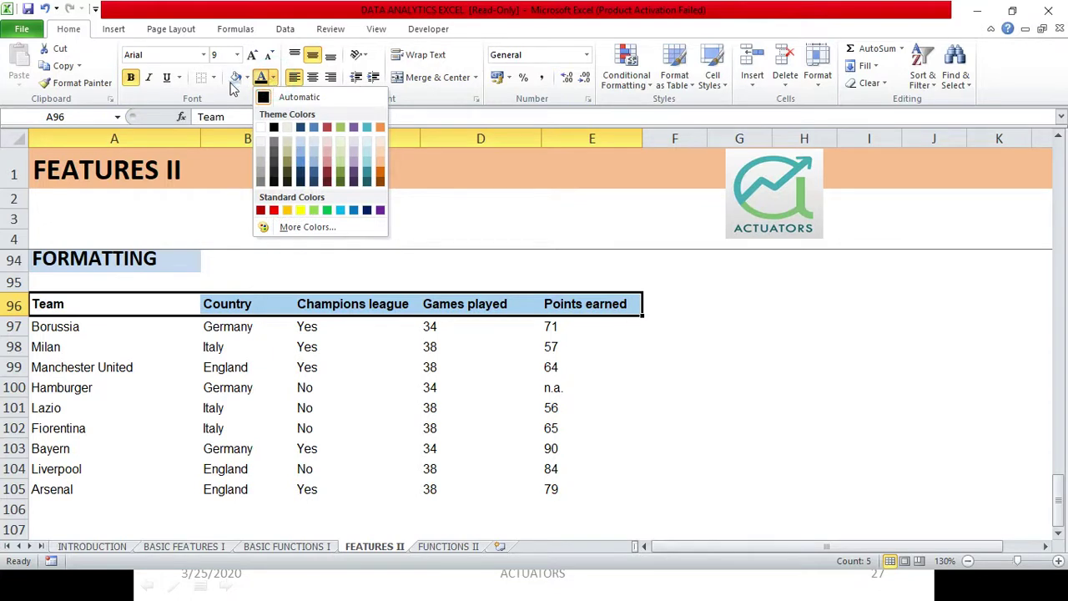
pyautogui.click(237, 78)
pyautogui.click(245, 78)
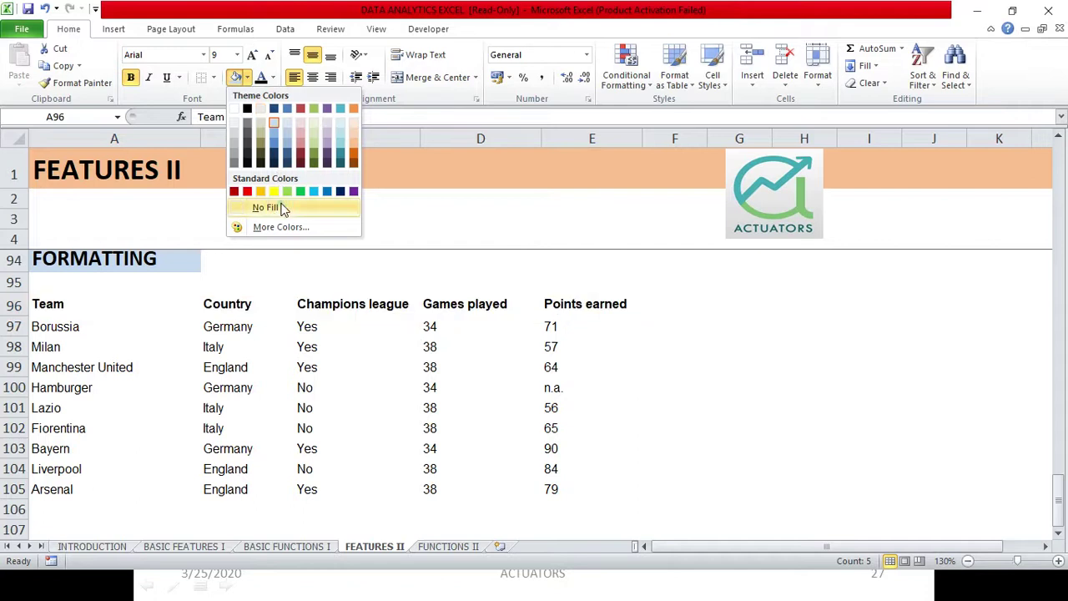
pyautogui.press('Escape')
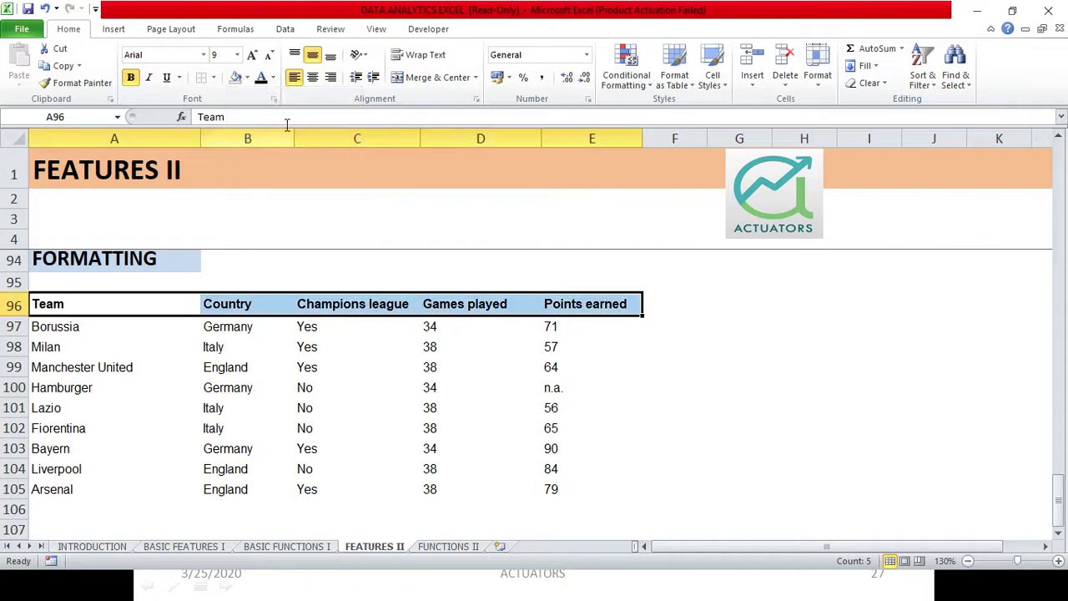
pyautogui.click(273, 78)
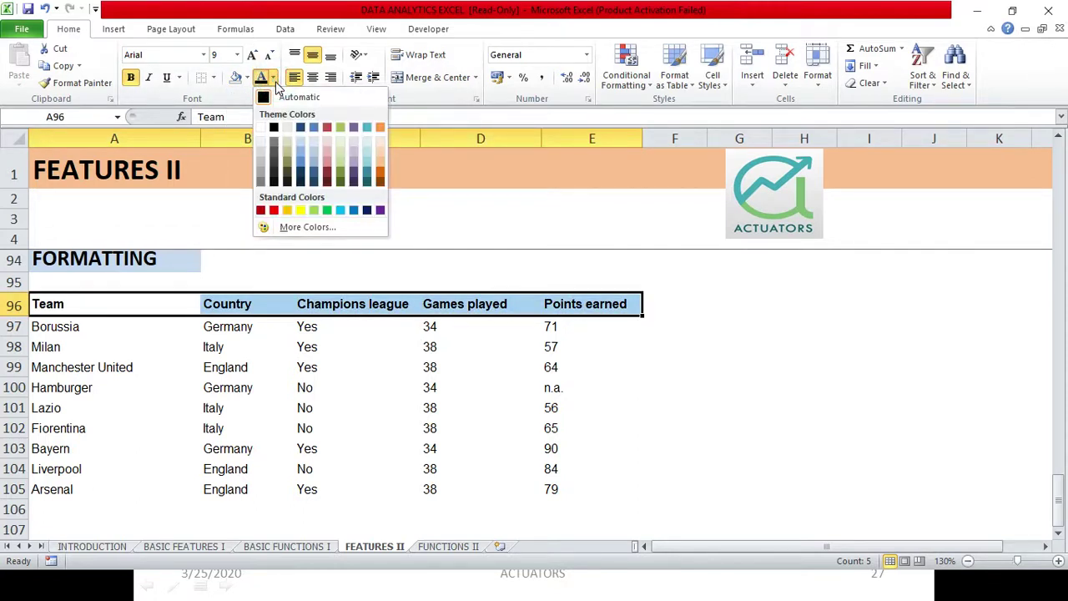
pyautogui.click(366, 211)
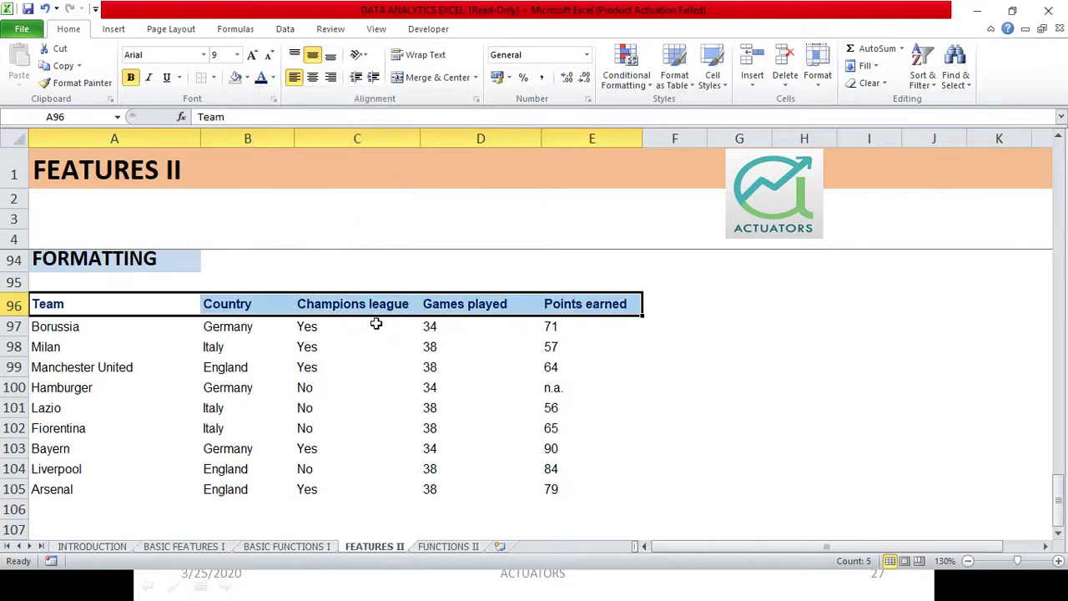
# Step: Deselect to check the dark blue headers, then reselect the header row
pyautogui.click(373, 323)
pyautogui.moveTo(52, 304); pyautogui.dragTo(432, 376)
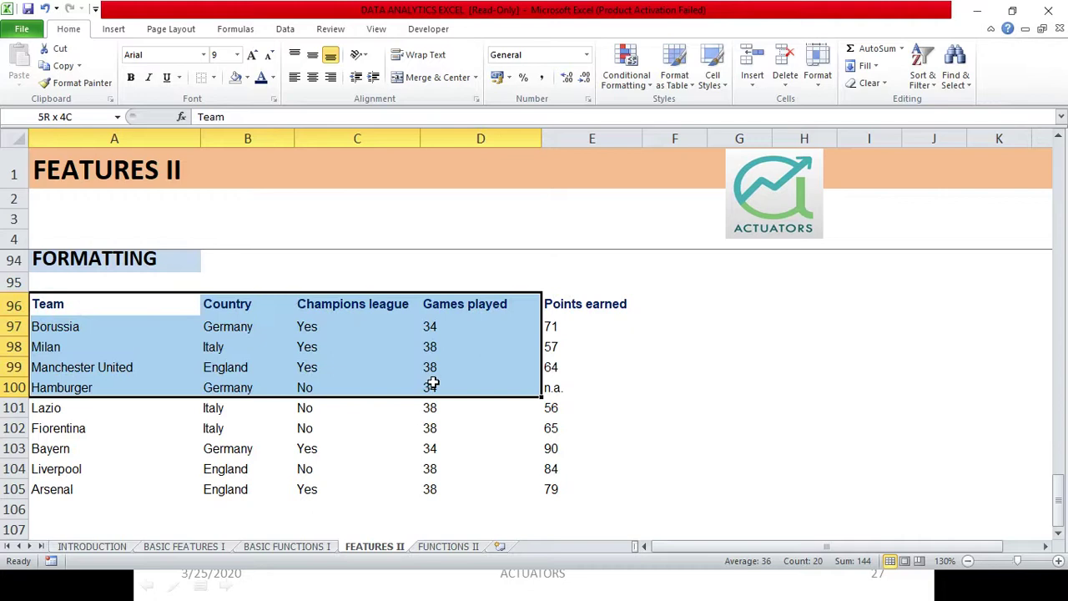
pyautogui.click(389, 344)
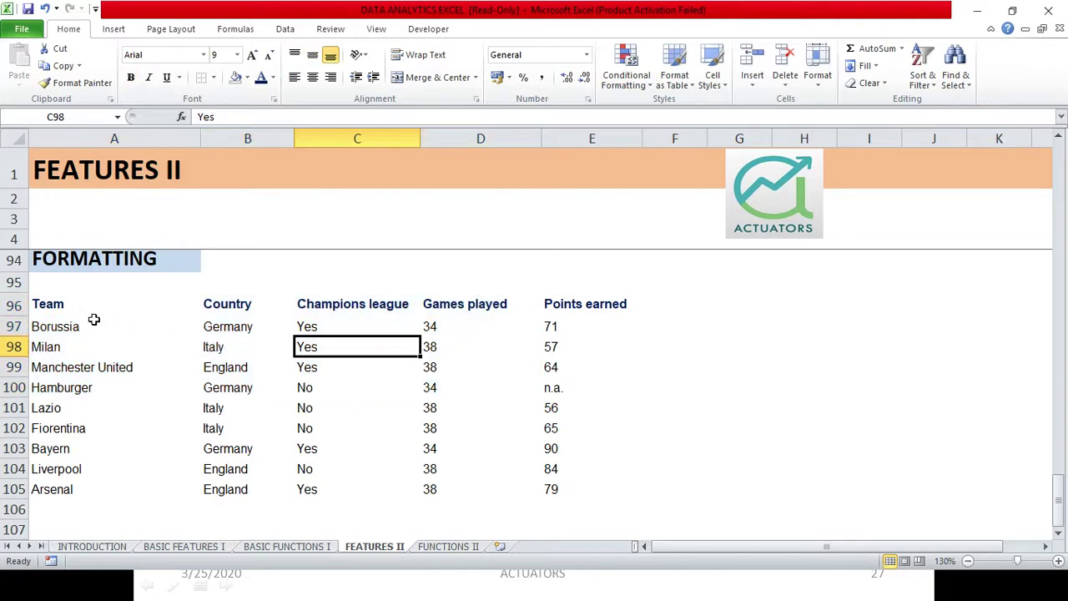
pyautogui.moveTo(61, 304); pyautogui.dragTo(556, 309)
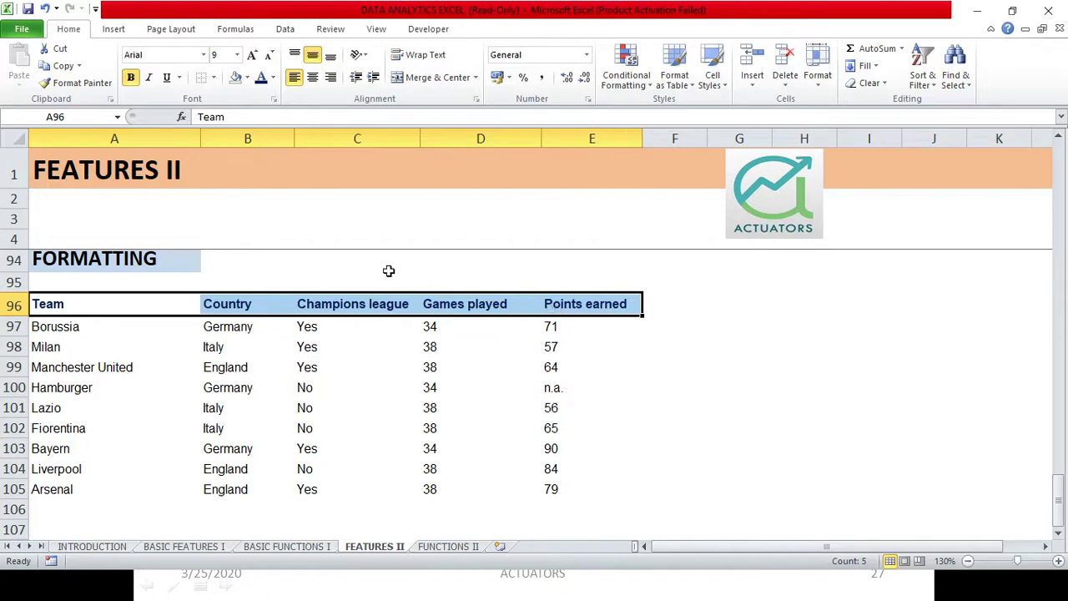
# Step: Add a bottom border under the header row
pyautogui.click(215, 78)
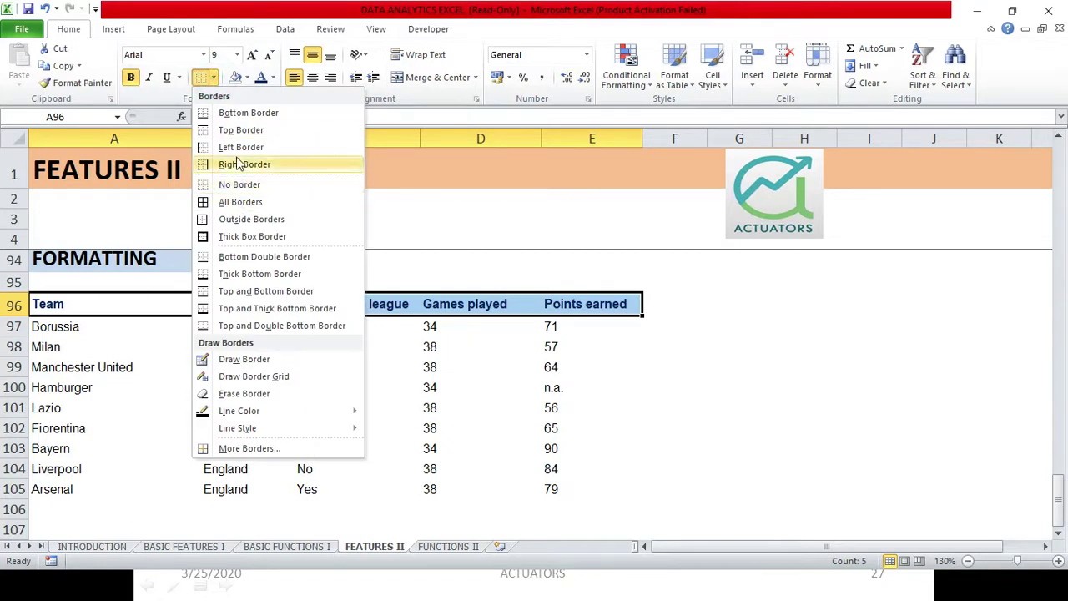
pyautogui.click(239, 113)
pyautogui.click(411, 349)
# Step: Reselect the header cells from Team across to Games played
pyautogui.click(404, 324)
pyautogui.click(390, 307)
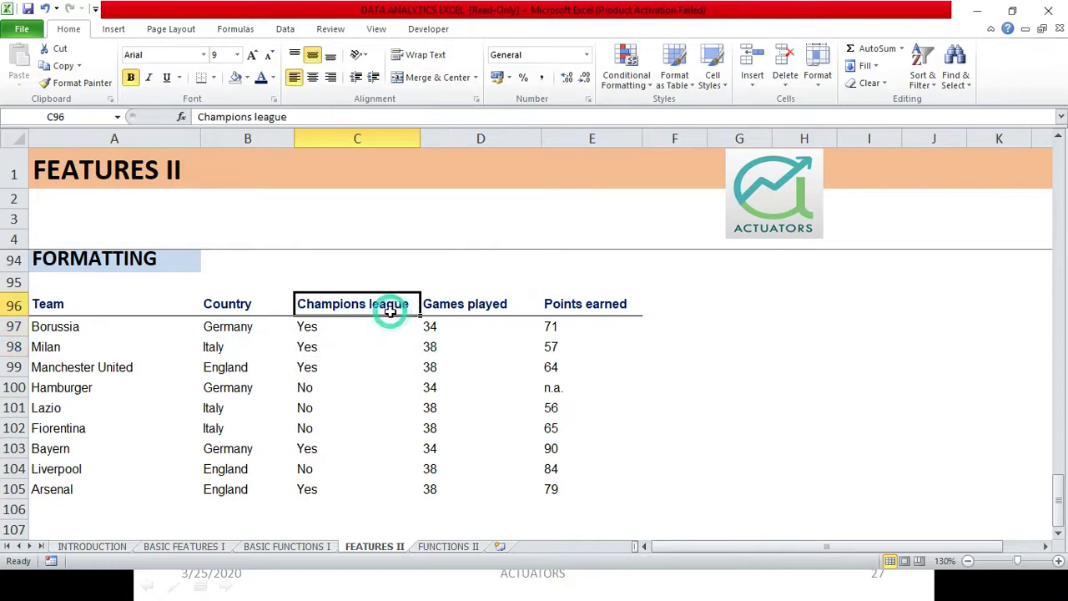
pyautogui.click(126, 308)
pyautogui.moveTo(126, 307); pyautogui.dragTo(551, 309)
pyautogui.rightClick(562, 310)
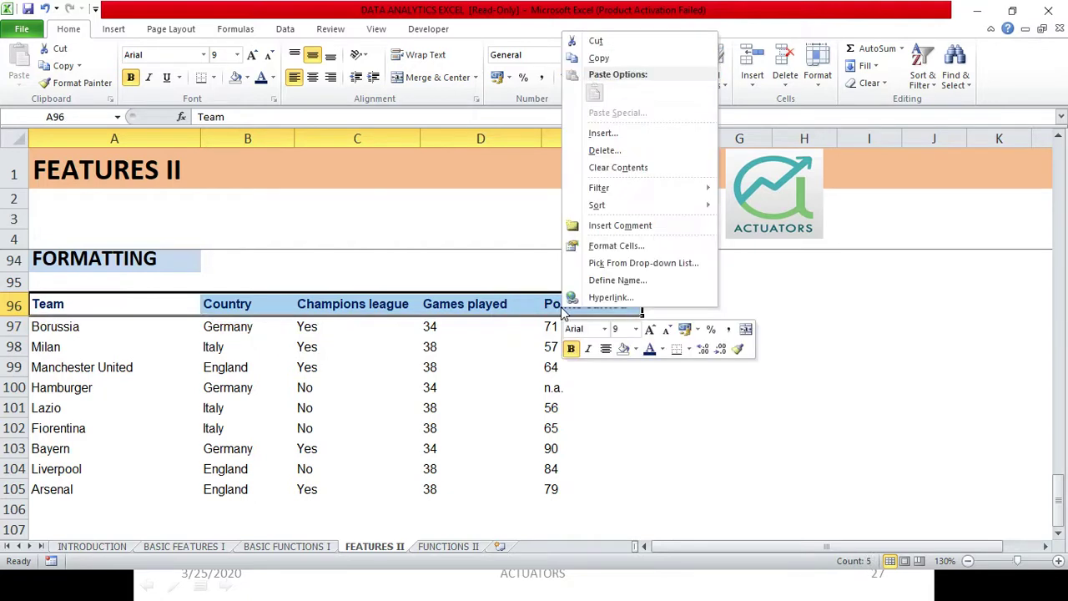
# Step: In Format Cells, set the border colour to dark blue and browse the Alignment, Font and Fill tabs
pyautogui.click(599, 248)
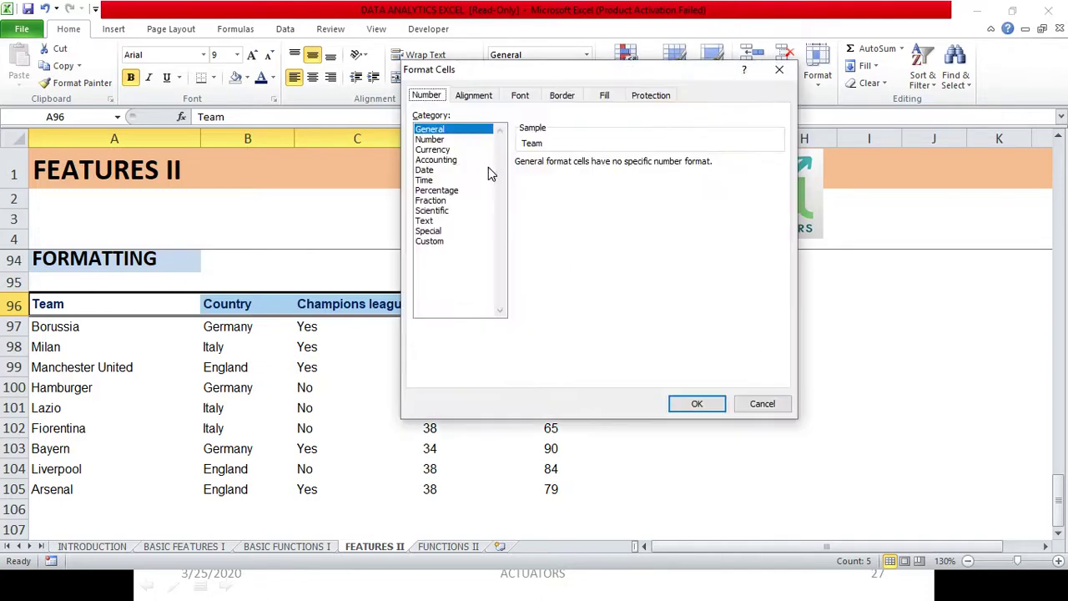
pyautogui.click(562, 97)
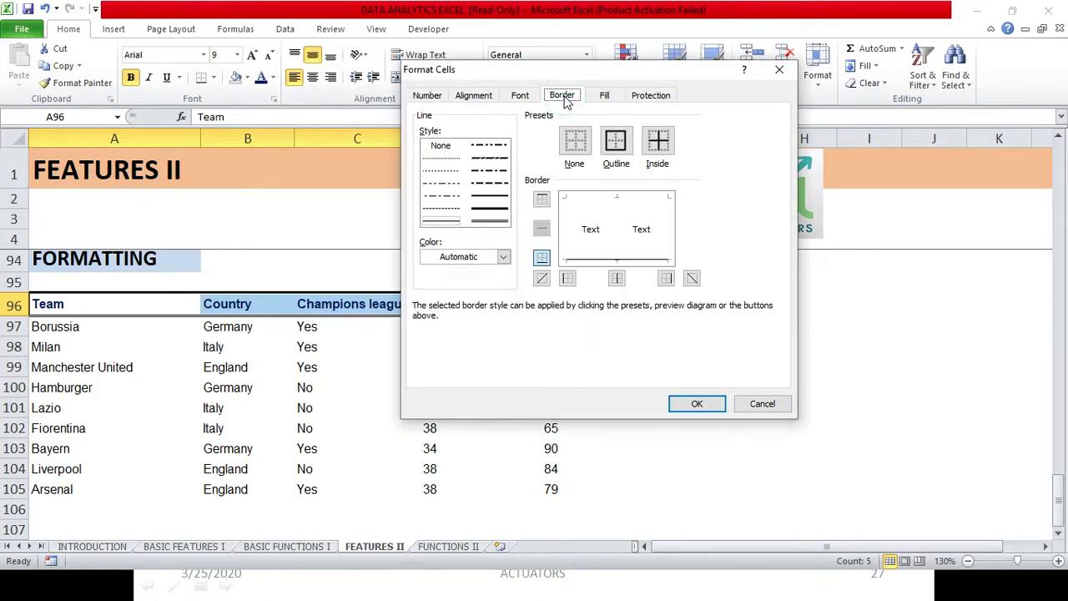
pyautogui.click(504, 257)
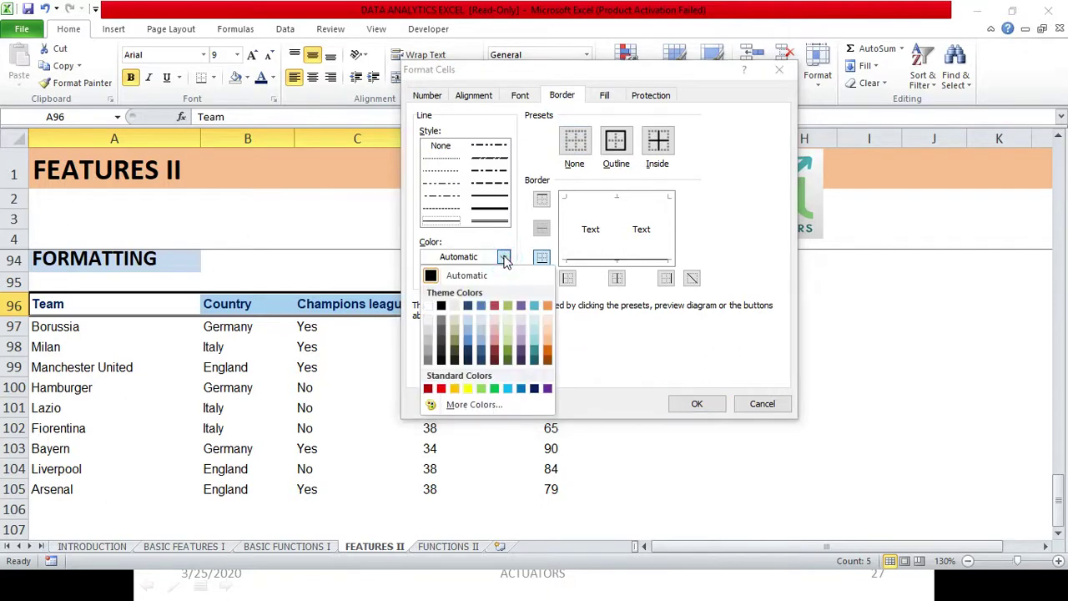
pyautogui.click(468, 307)
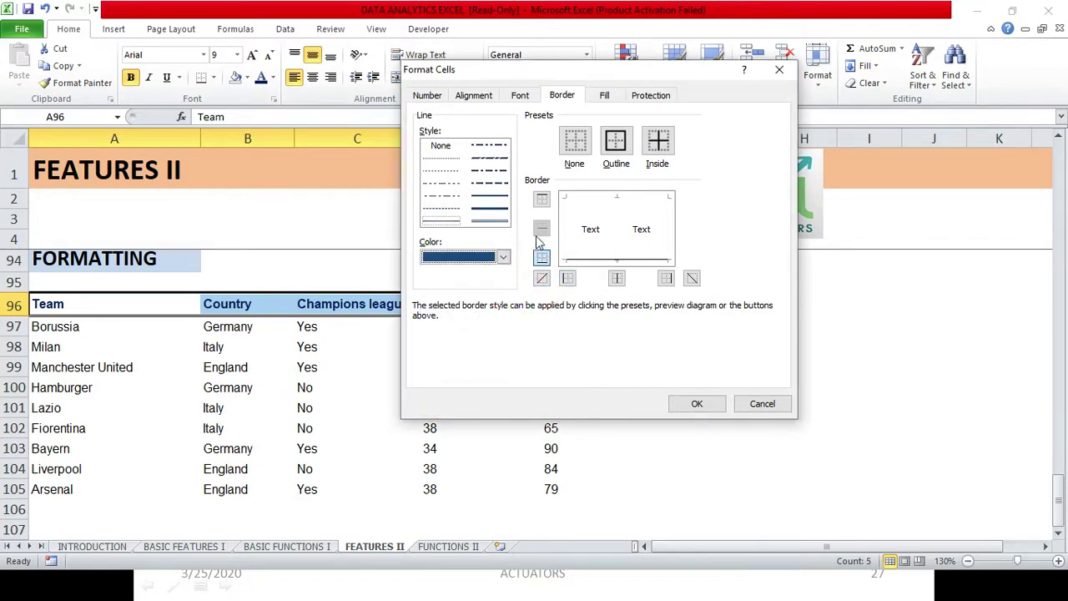
pyautogui.click(474, 96)
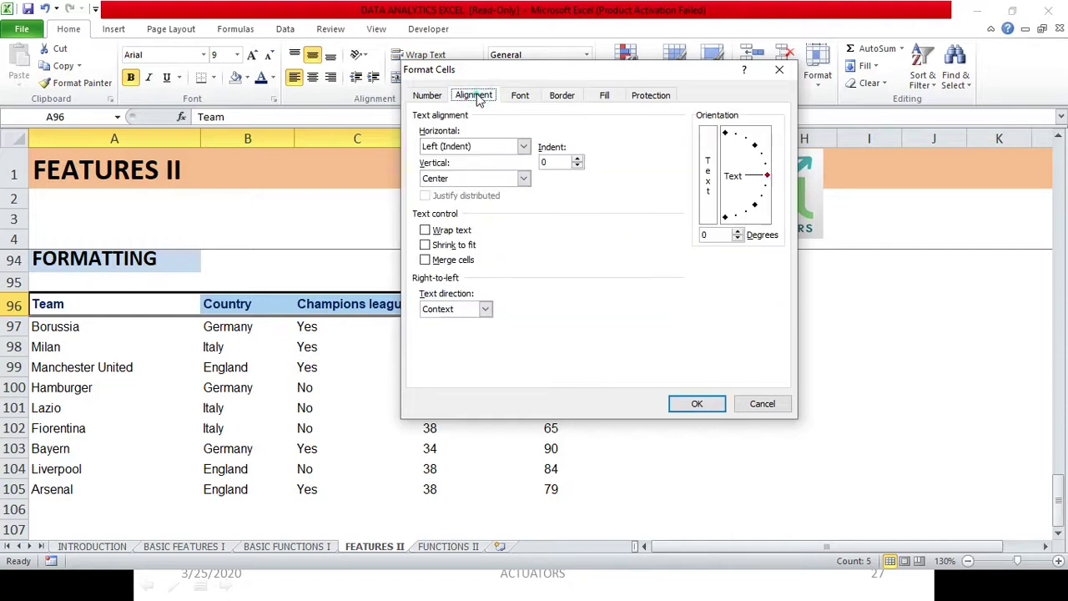
pyautogui.click(519, 95)
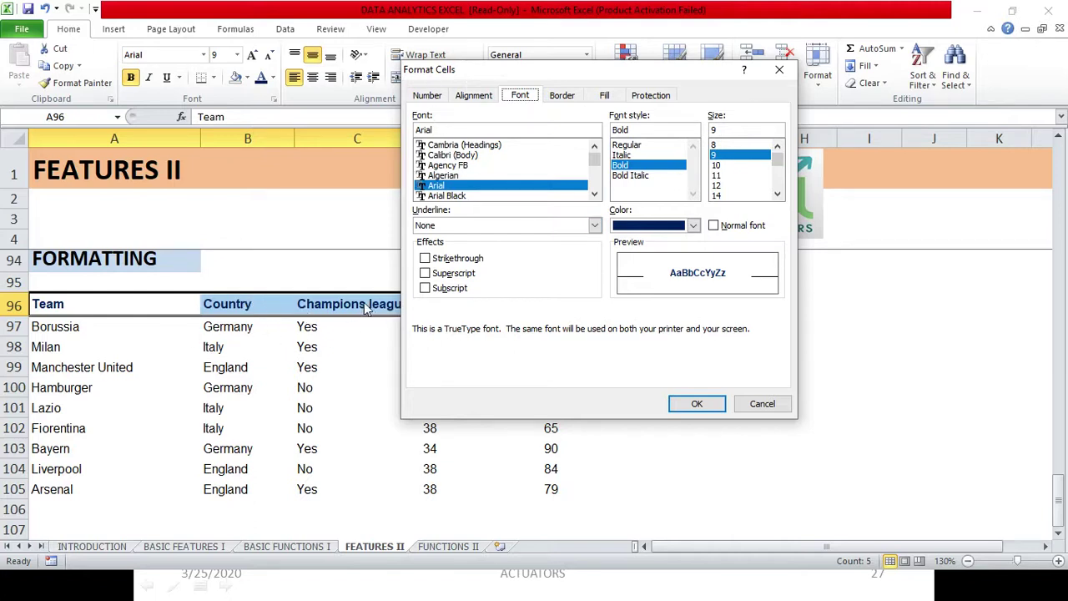
pyautogui.click(562, 96)
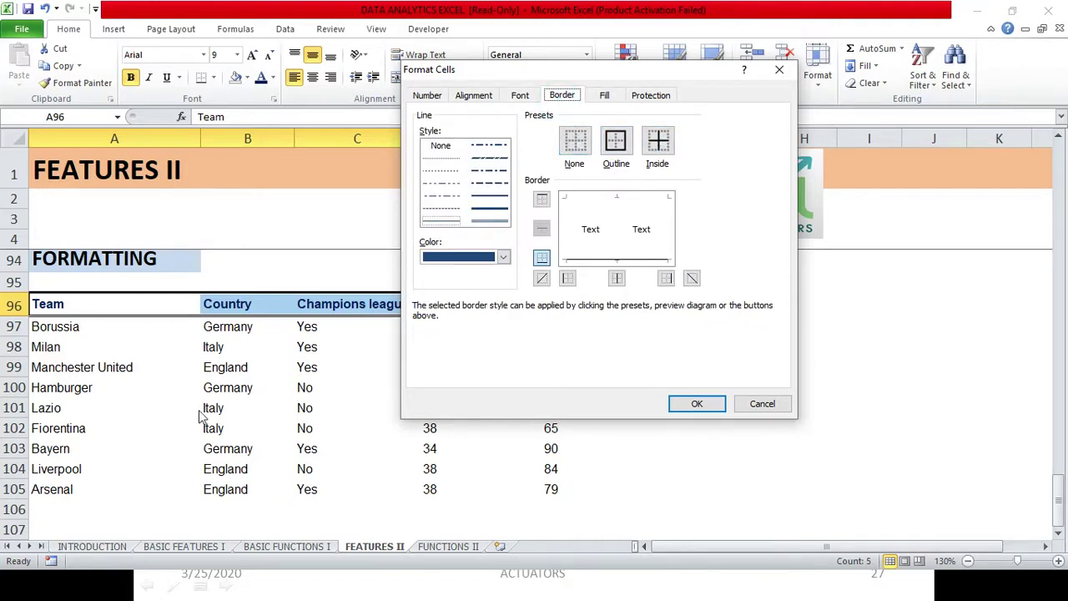
pyautogui.click(605, 96)
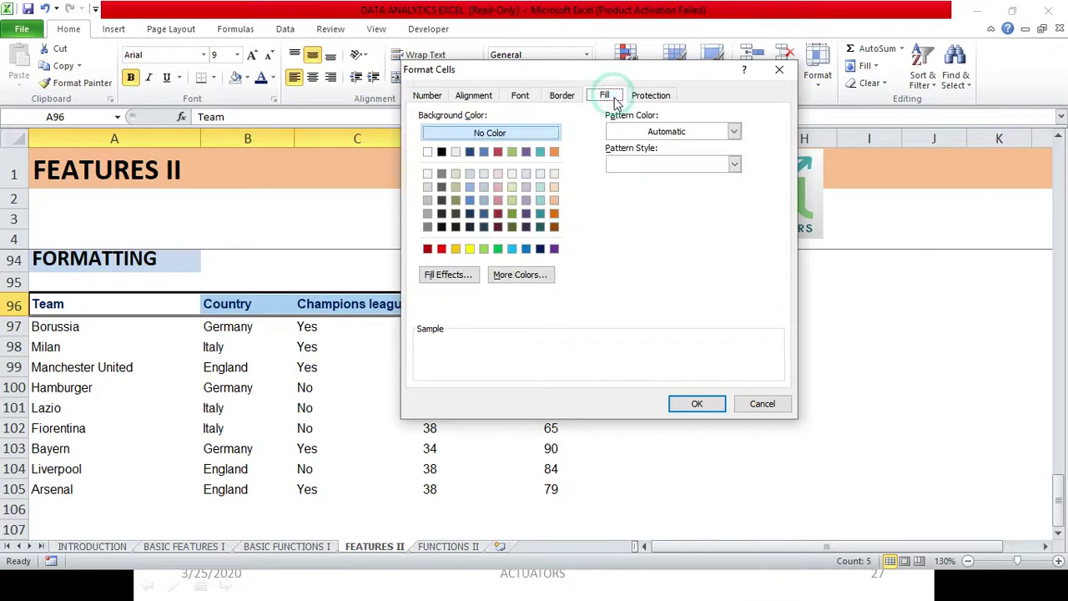
pyautogui.click(562, 97)
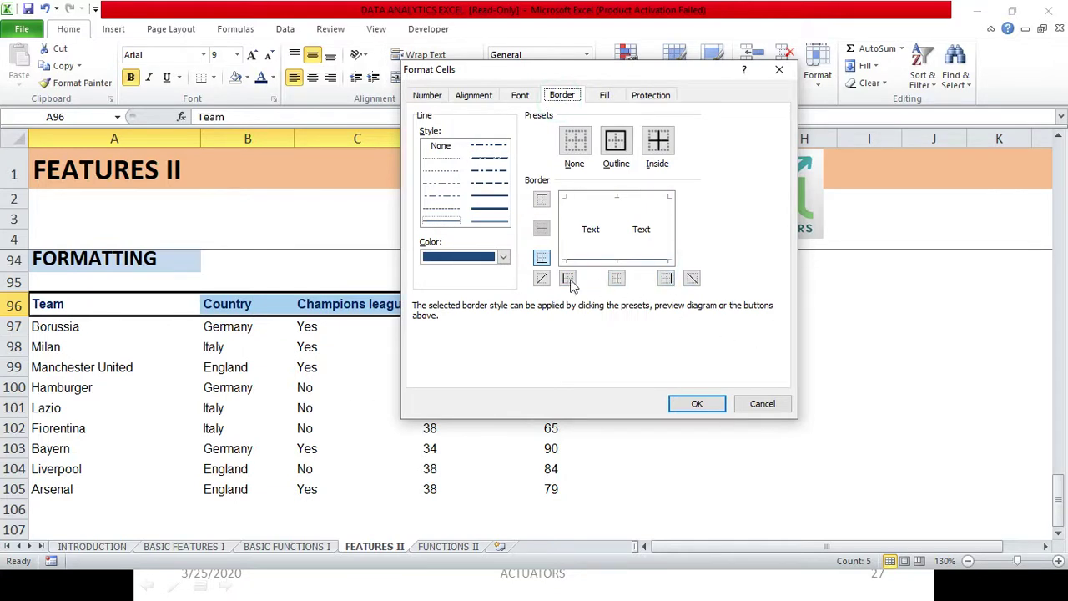
# Step: Toggle the bottom border, try dotted and dashed styles, then apply a thick solid bottom line
pyautogui.click(542, 257)
pyautogui.click(543, 258)
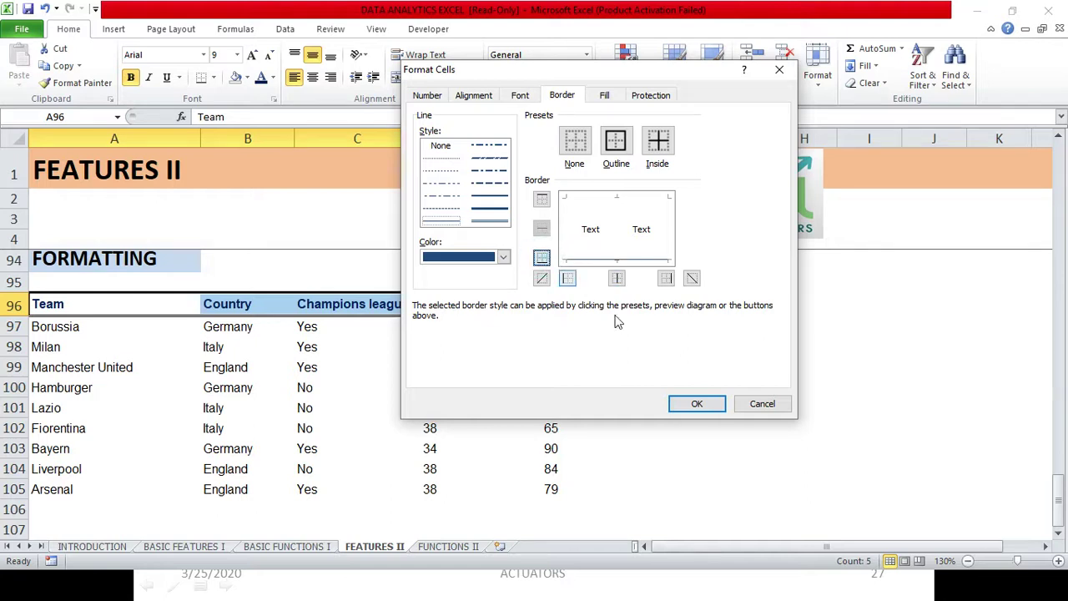
pyautogui.click(490, 214)
pyautogui.click(441, 154)
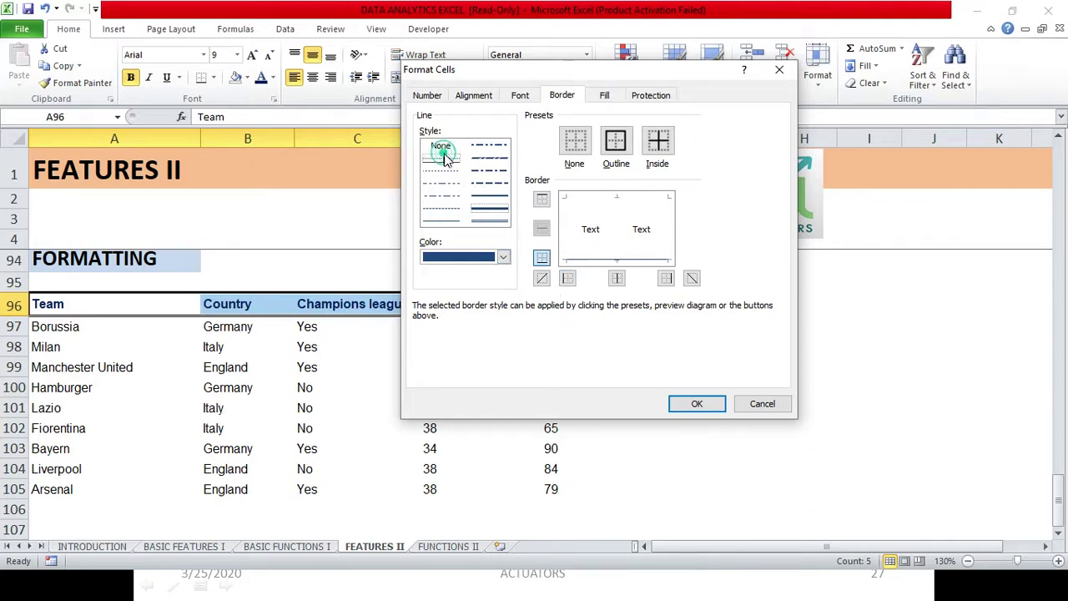
pyautogui.click(488, 172)
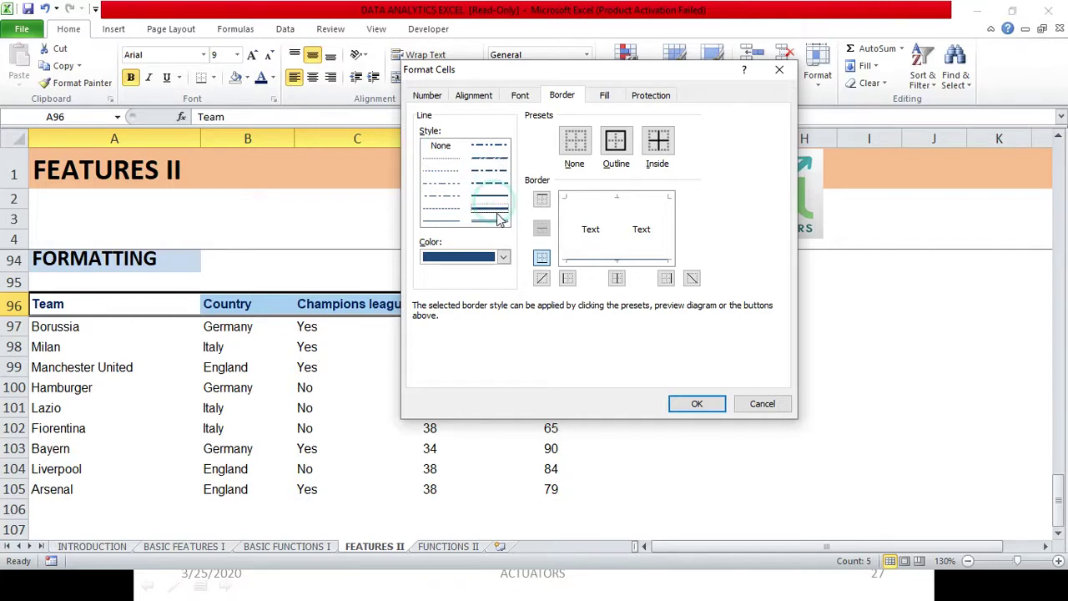
pyautogui.click(490, 208)
pyautogui.click(704, 402)
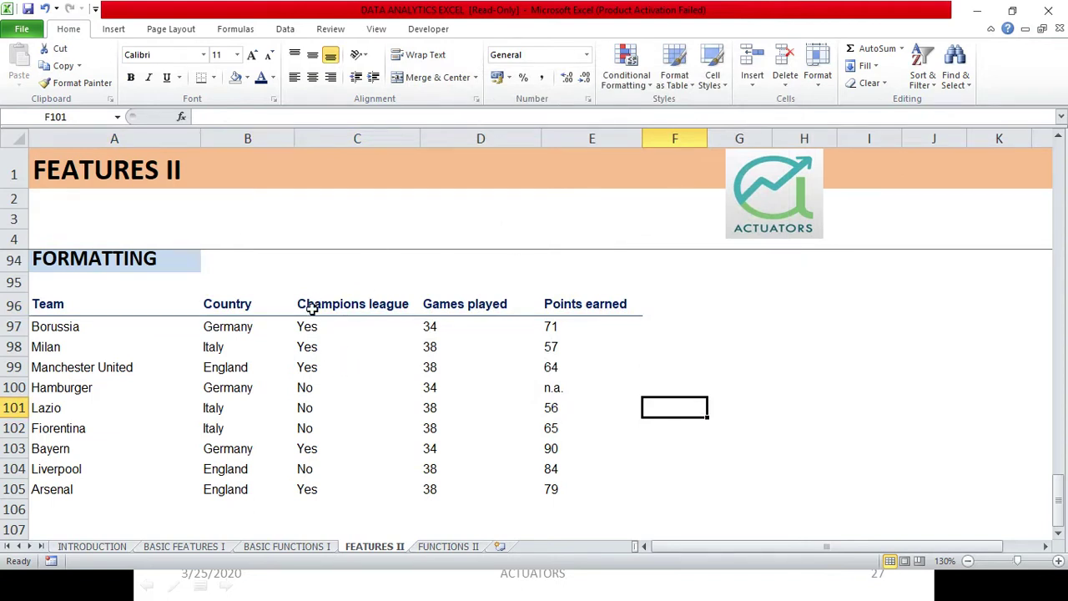
pyautogui.click(113, 299)
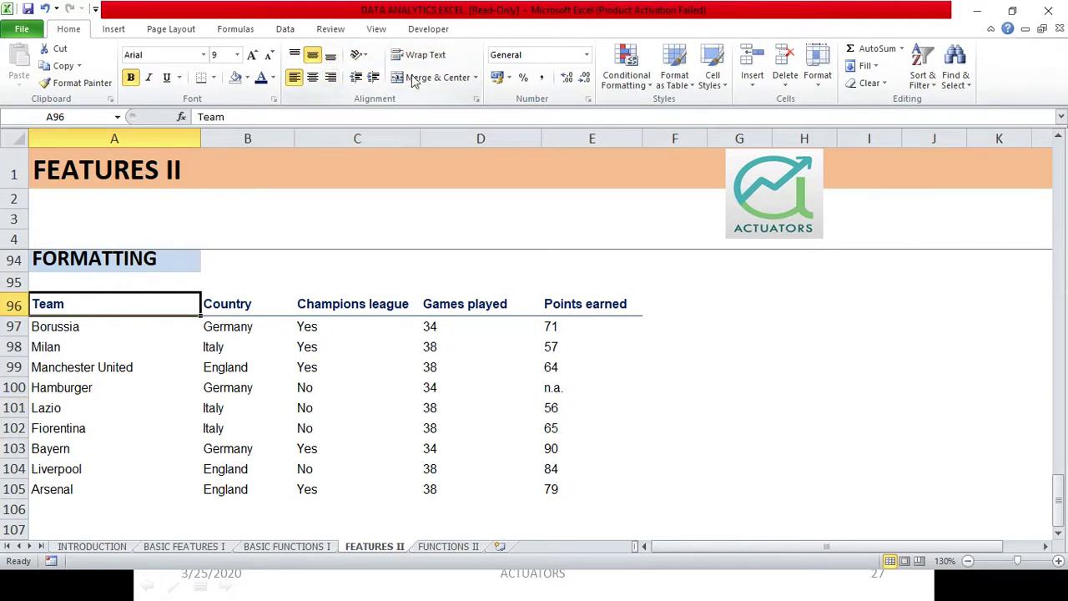
pyautogui.click(361, 56)
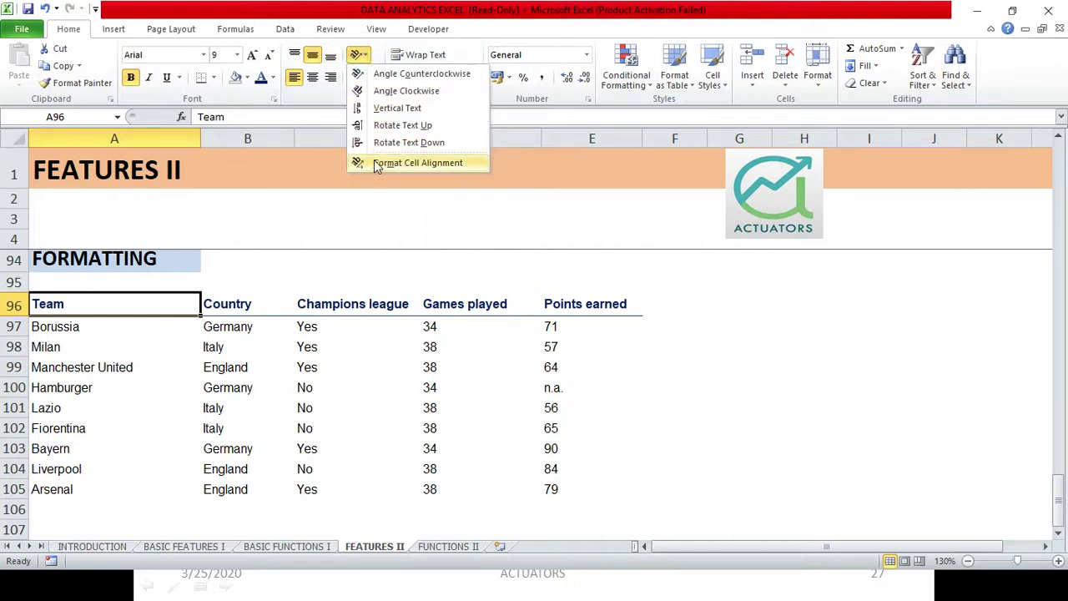
pyautogui.press('Escape')
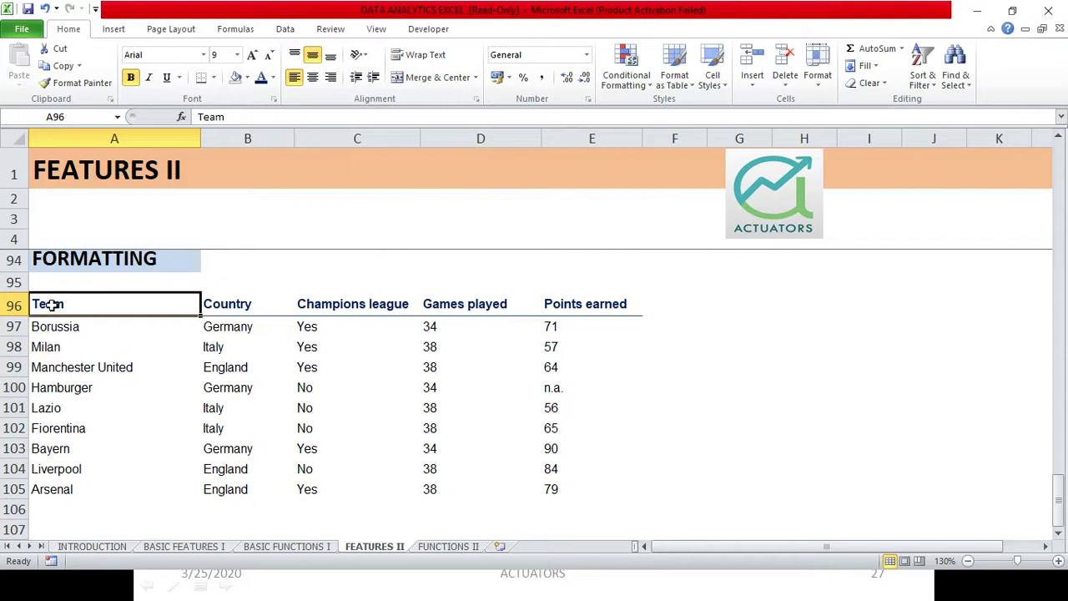
pyautogui.click(360, 55)
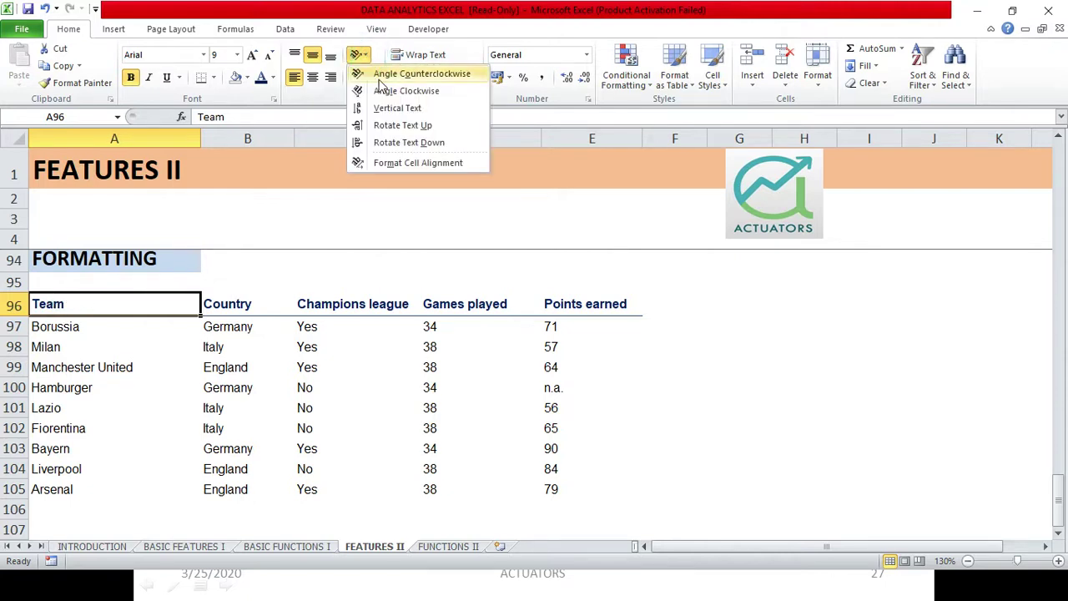
pyautogui.click(384, 127)
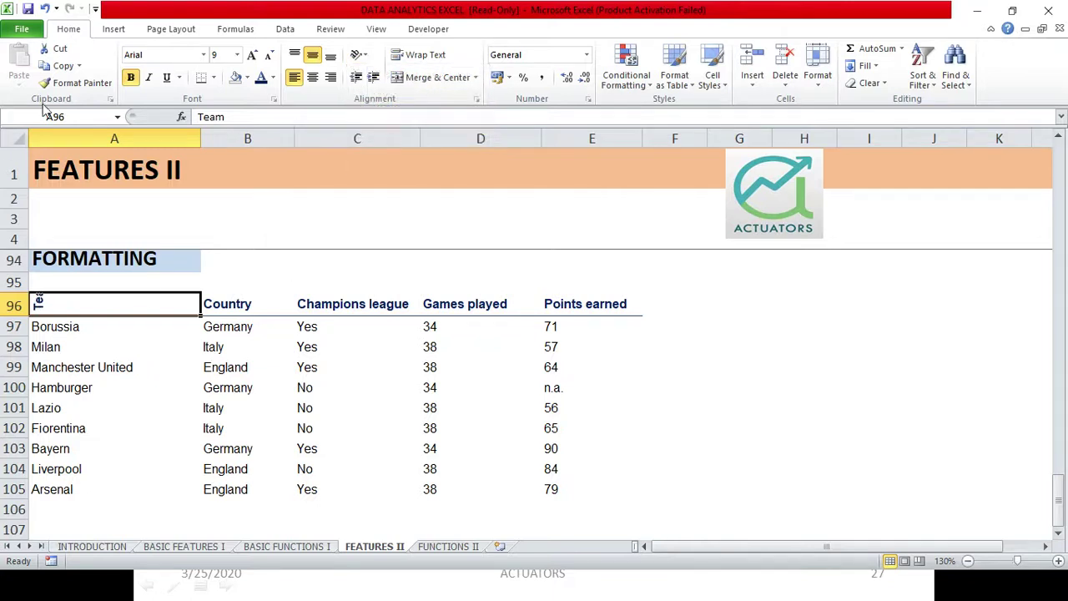
pyautogui.moveTo(15, 316)
pyautogui.mouseDown()
pyautogui.moveTo(18, 405)
pyautogui.moveTo(15, 306)
pyautogui.moveTo(14, 315)
pyautogui.mouseUp()
pyautogui.hotkey('ctrl', 'z')
pyautogui.hotkey('ctrl', 'z')
pyautogui.click(304, 301)
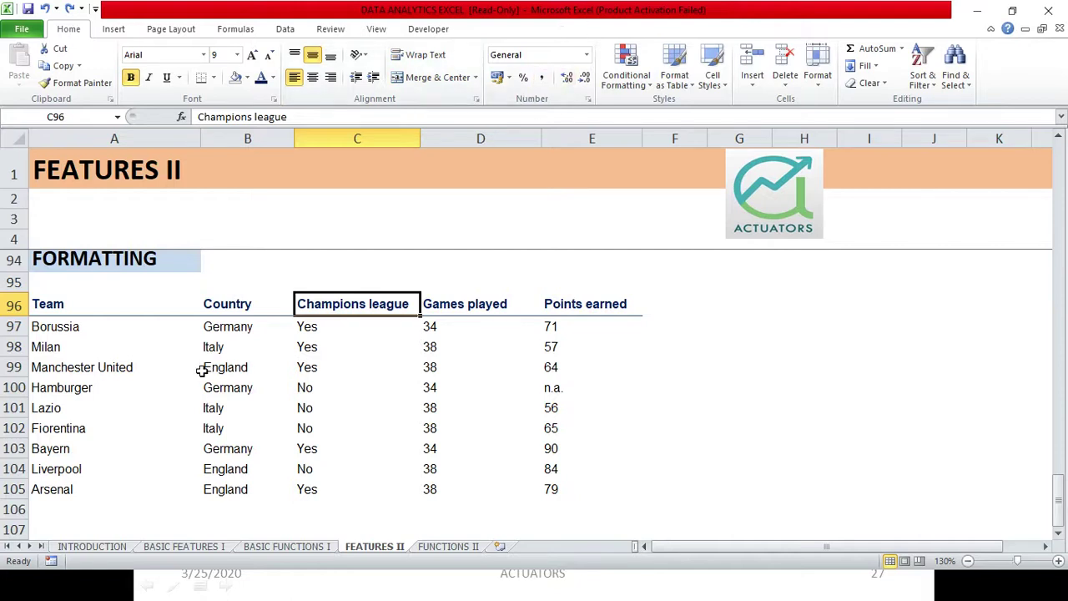
pyautogui.click(340, 302)
pyautogui.moveTo(79, 305); pyautogui.dragTo(547, 484)
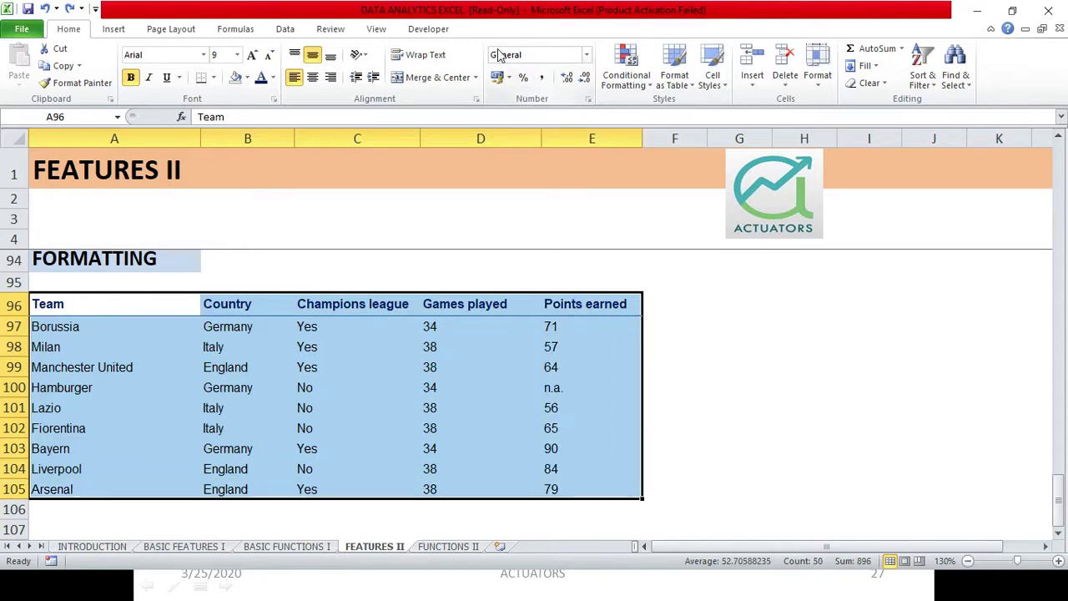
pyautogui.click(377, 300)
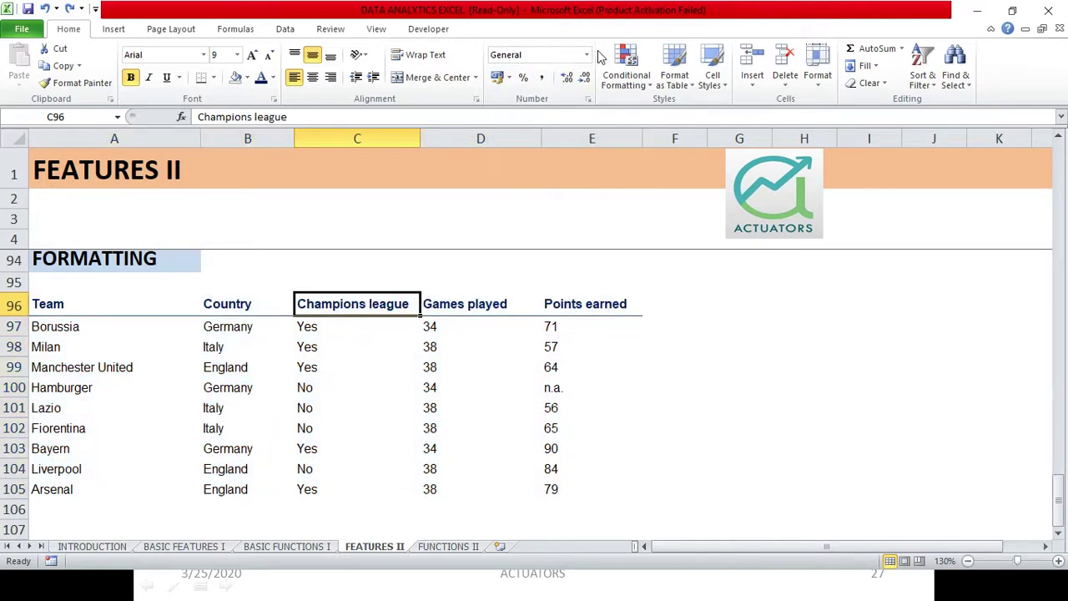
pyautogui.click(586, 55)
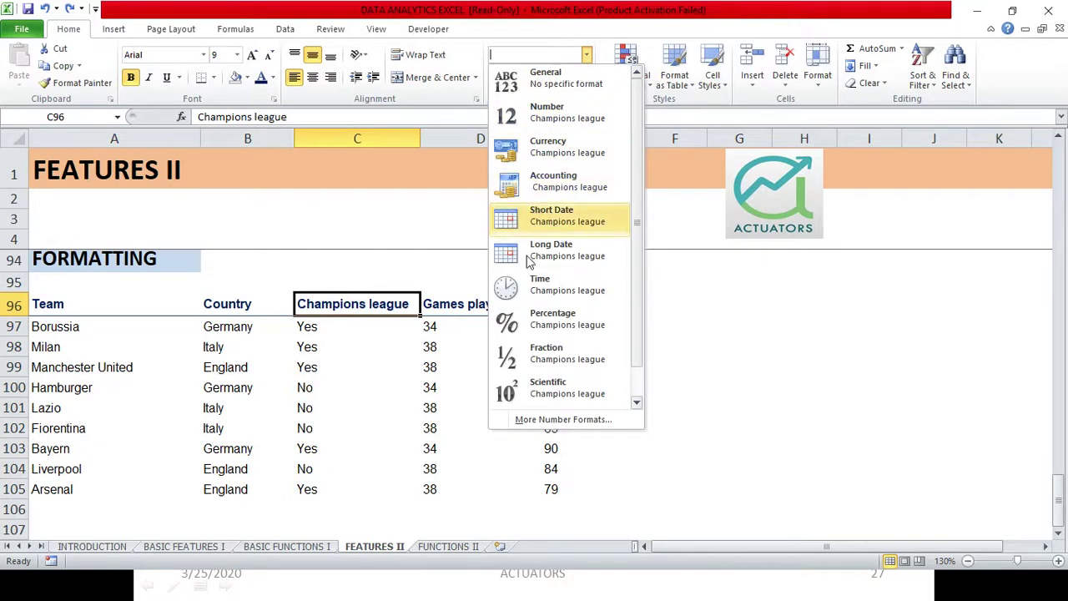
pyautogui.click(357, 305)
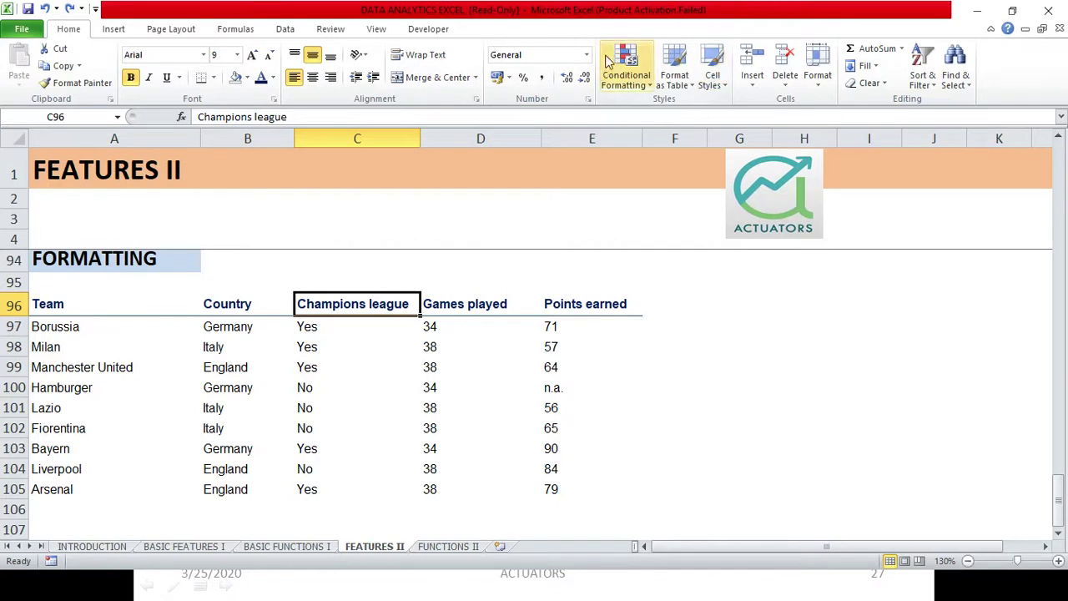
pyautogui.click(672, 81)
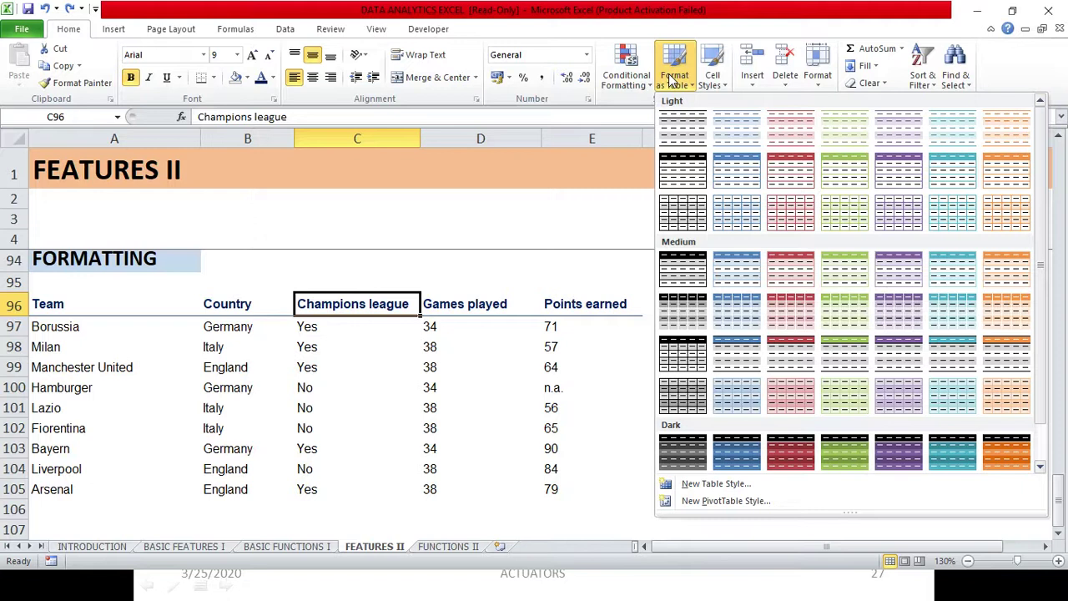
pyautogui.click(288, 410)
pyautogui.click(105, 302)
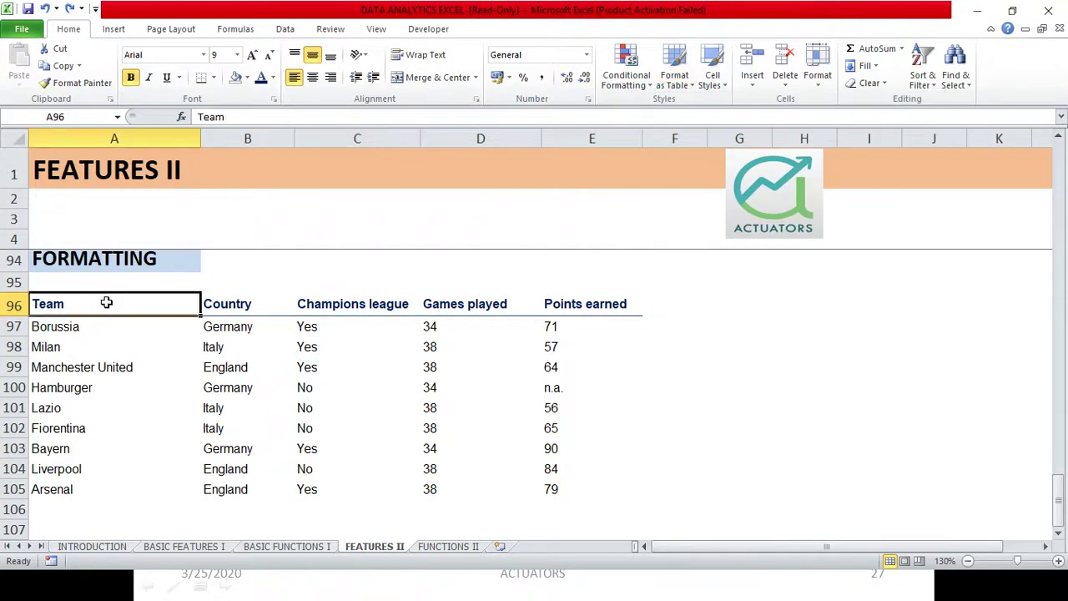
pyautogui.click(674, 74)
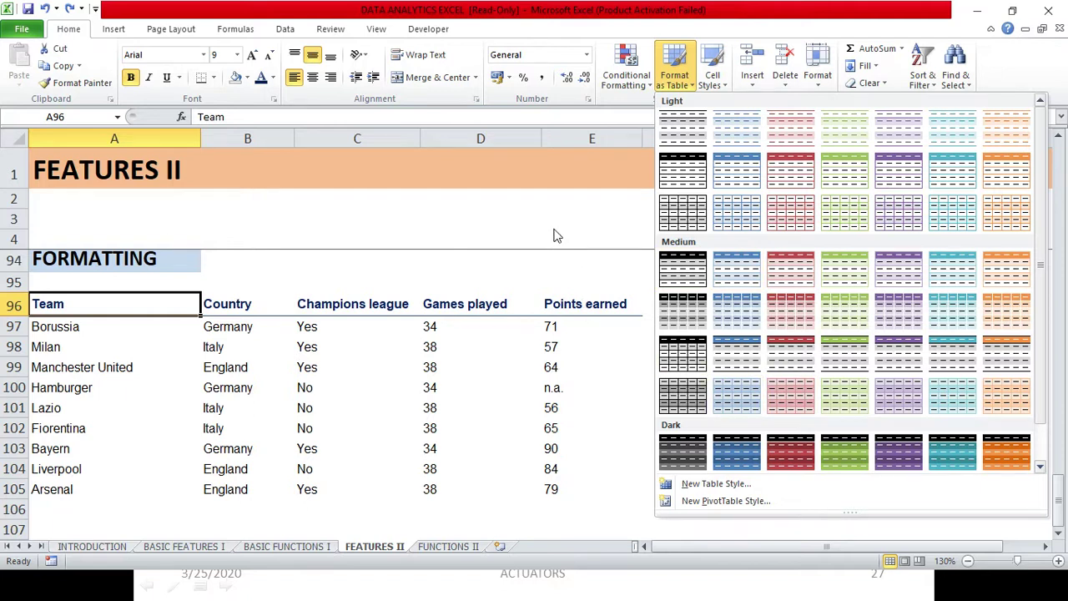
pyautogui.click(556, 351)
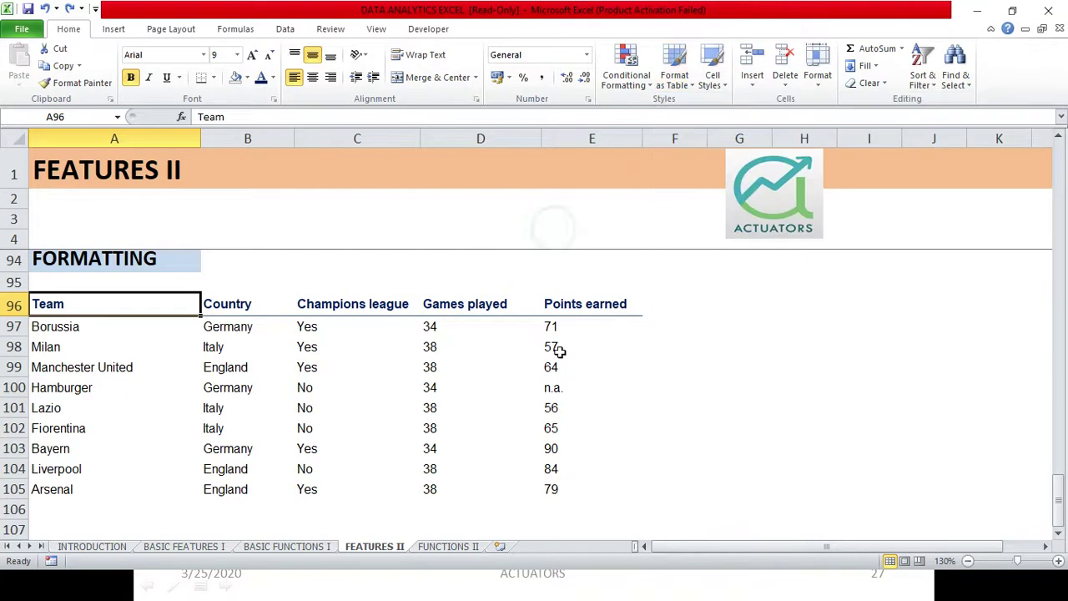
# Step: Open and cancel Insert Cells and Delete Cells, then open the Format dropdown for row and column sizing
pyautogui.click(753, 83)
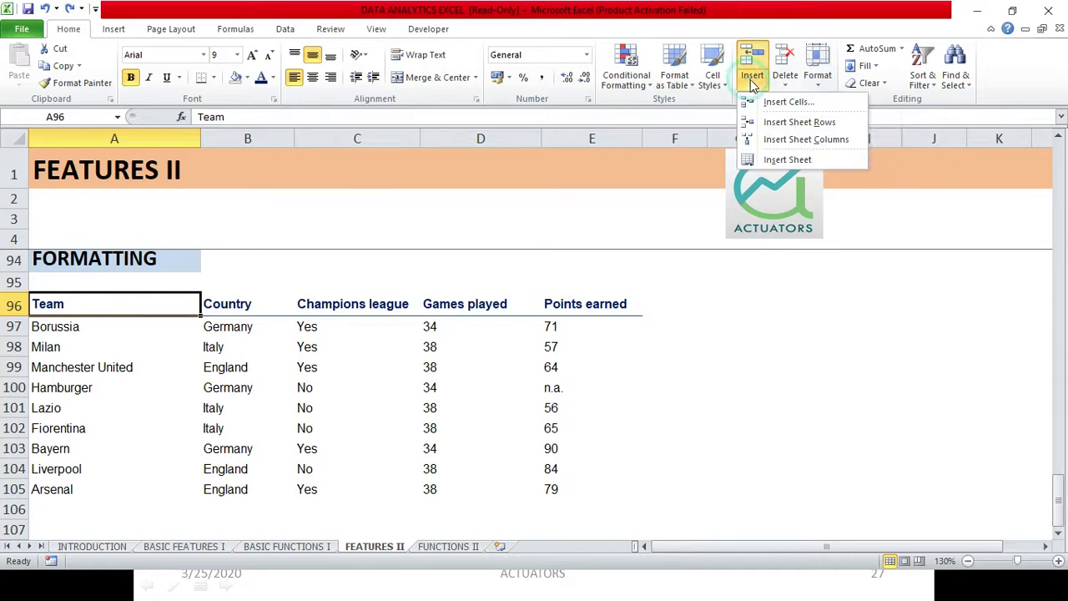
pyautogui.click(765, 102)
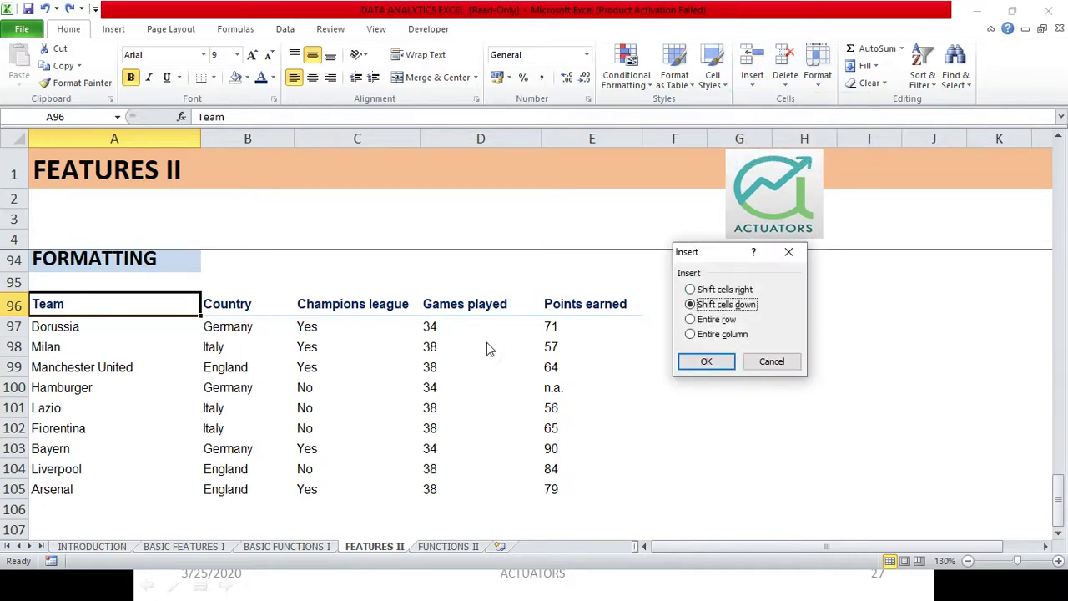
pyautogui.click(772, 362)
pyautogui.click(785, 81)
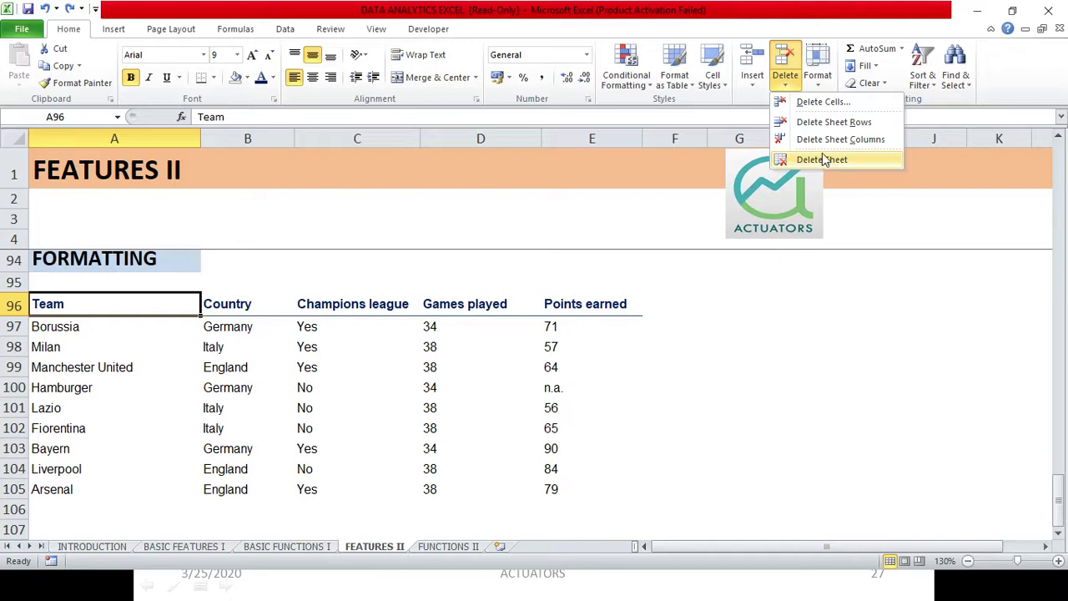
pyautogui.click(816, 103)
pyautogui.click(776, 361)
pyautogui.click(818, 66)
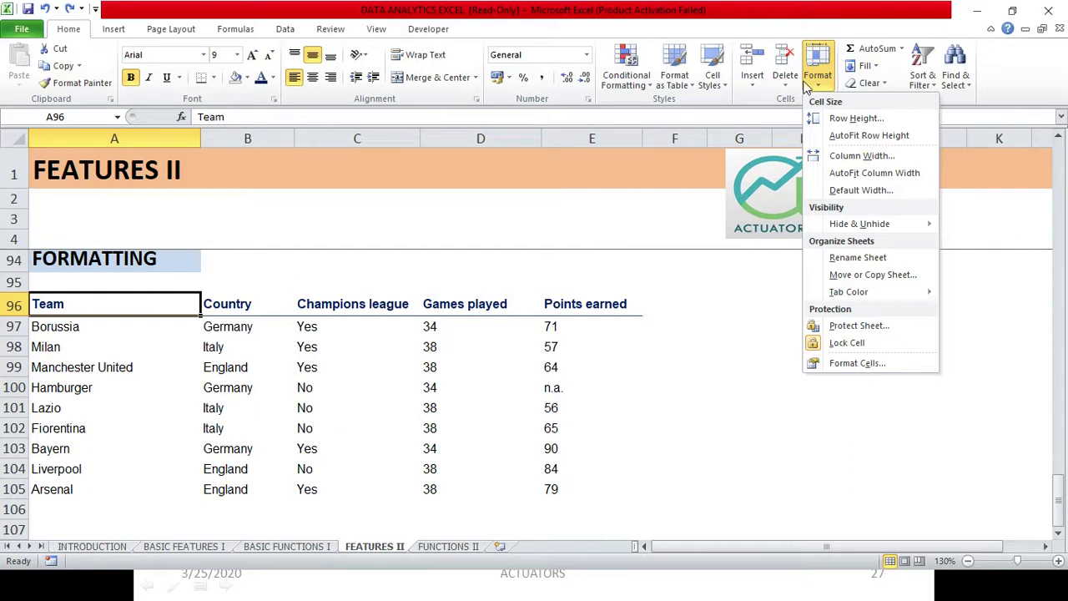
pyautogui.click(904, 363)
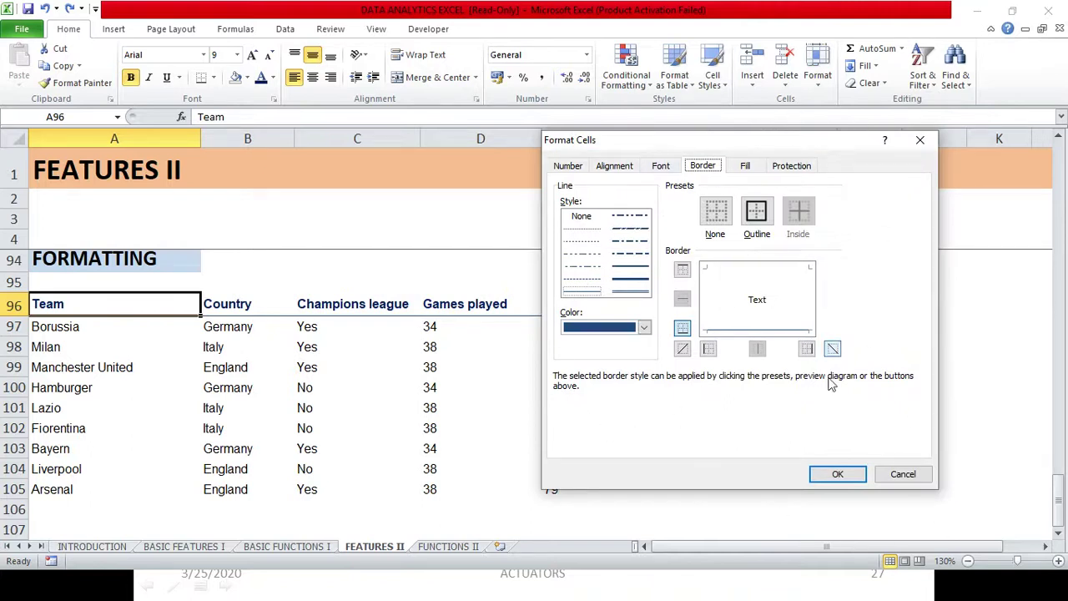
pyautogui.click(834, 478)
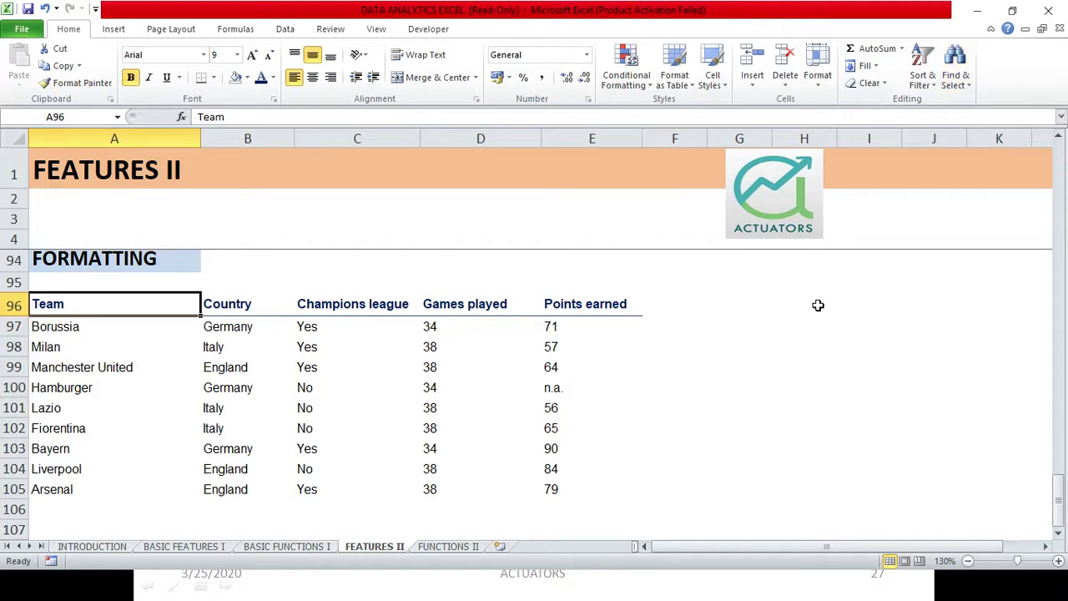
pyautogui.click(956, 77)
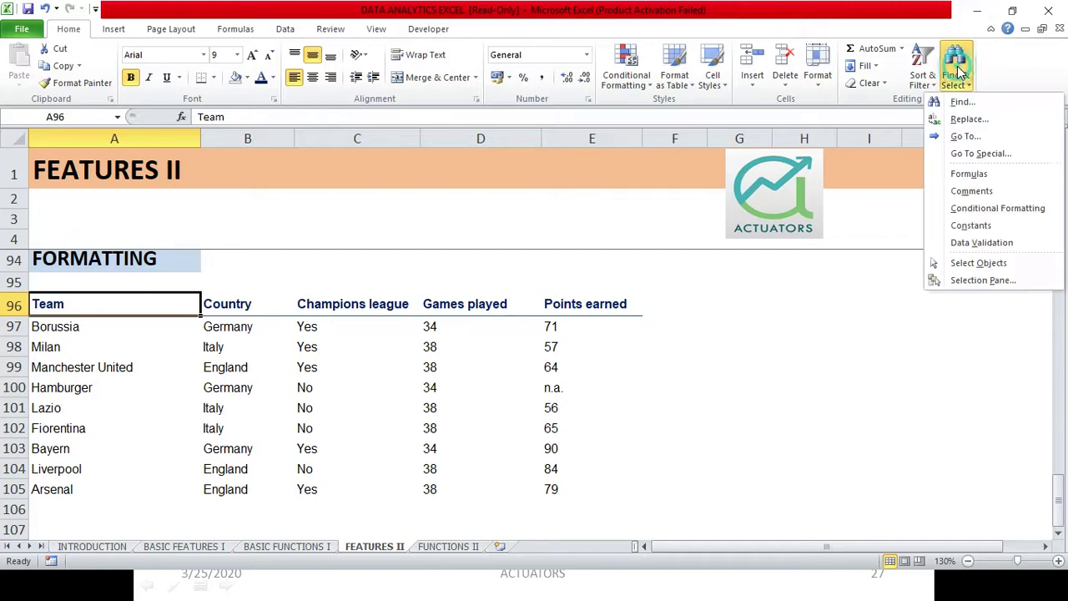
pyautogui.click(968, 119)
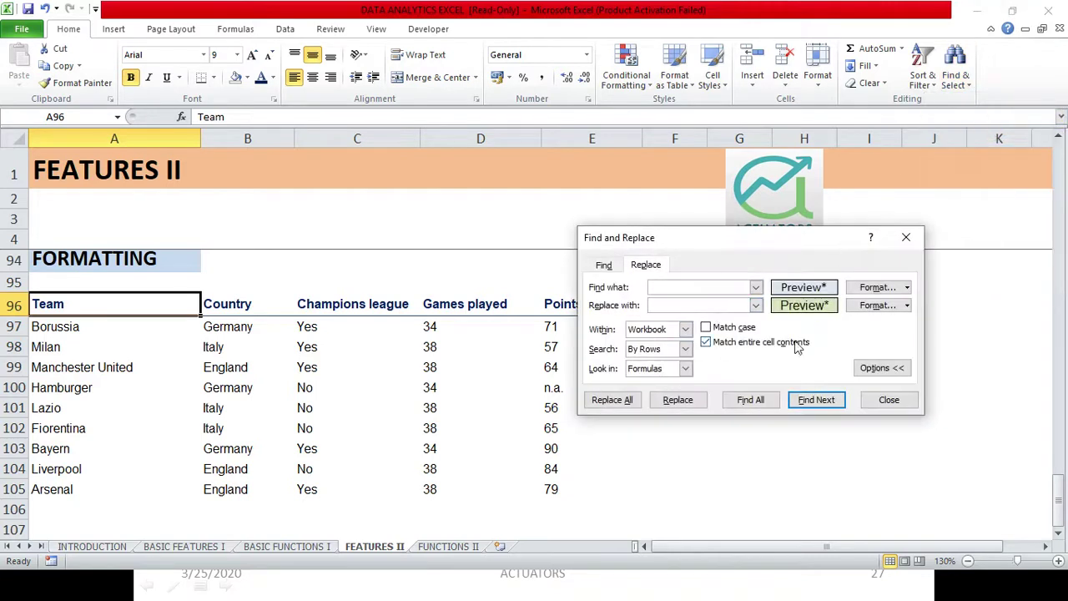
pyautogui.click(903, 240)
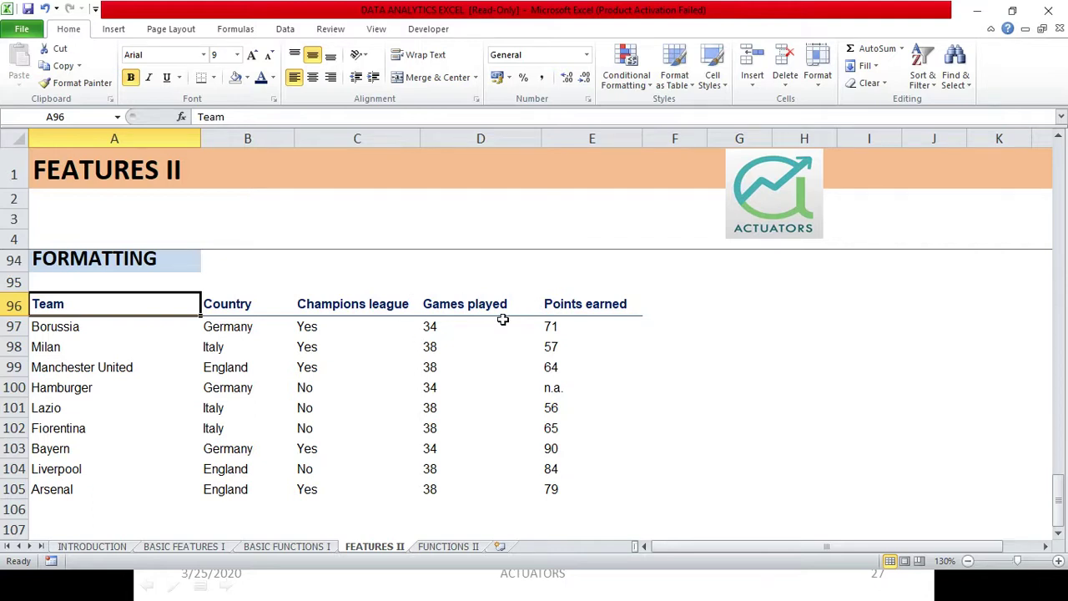
# Step: Check the PowerPoint FORMATTING slide's 0.0x hint, then enter 5 in cell G97
pyautogui.click(761, 322)
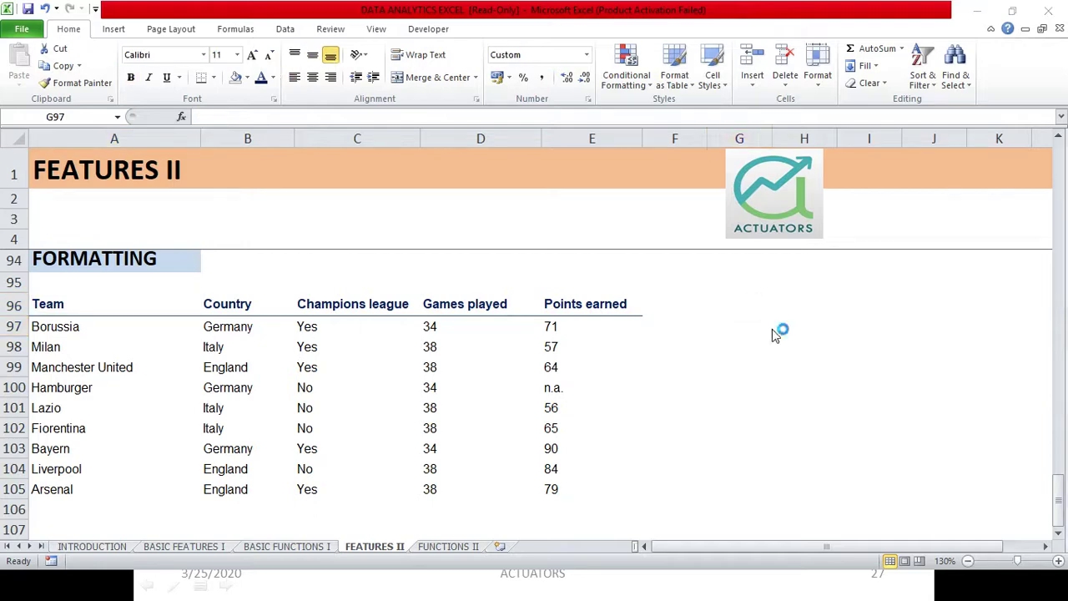
pyautogui.hotkey('alt', 'Tab')
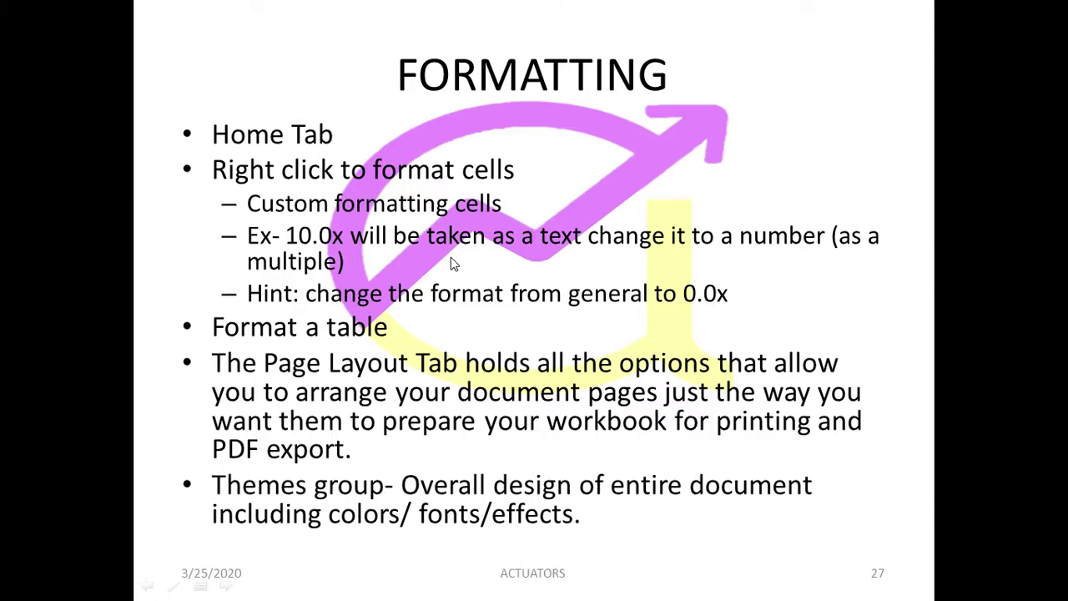
pyautogui.hotkey('alt', 'Tab')
pyautogui.write('5')
pyautogui.press('Return')
# Step: Clear G97, enter 5 in G98, then replace it with the text 5.0x
pyautogui.click(757, 327)
pyautogui.press('Delete')
pyautogui.press('Return')
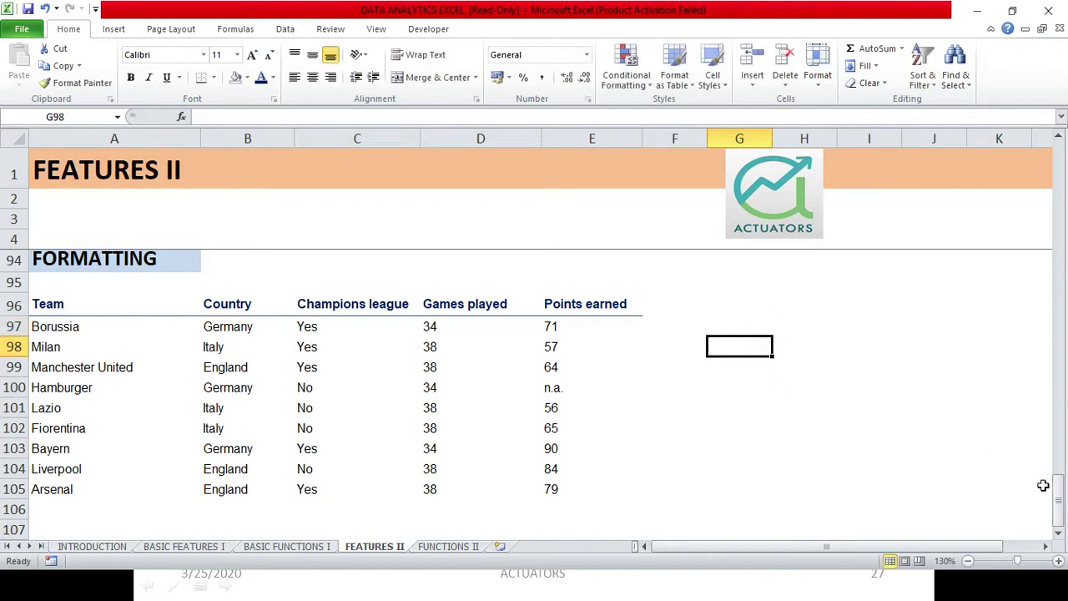
pyautogui.write('5')
pyautogui.press('Return')
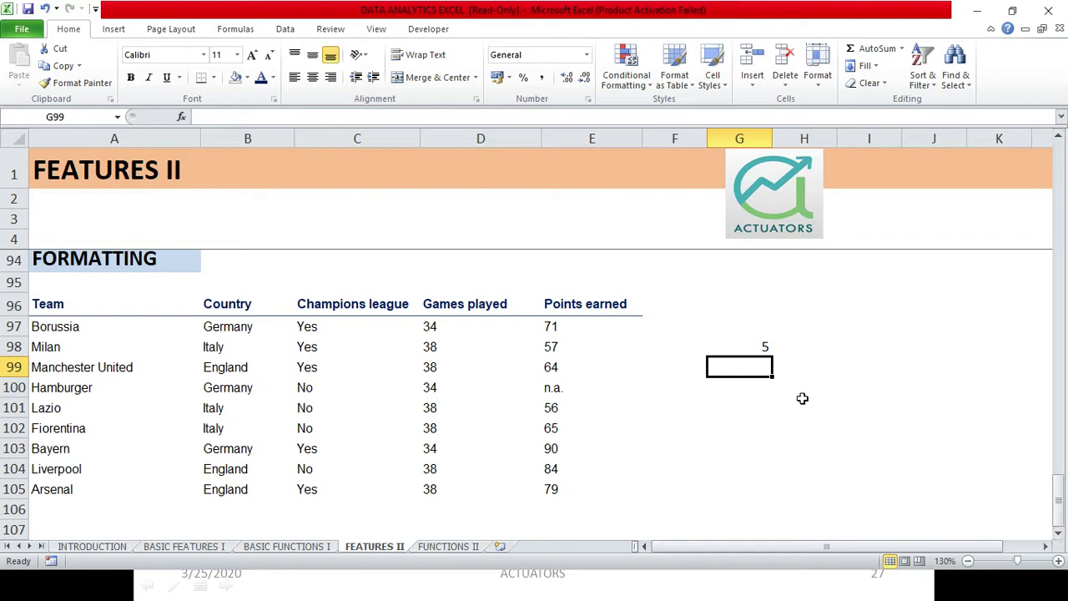
pyautogui.click(758, 348)
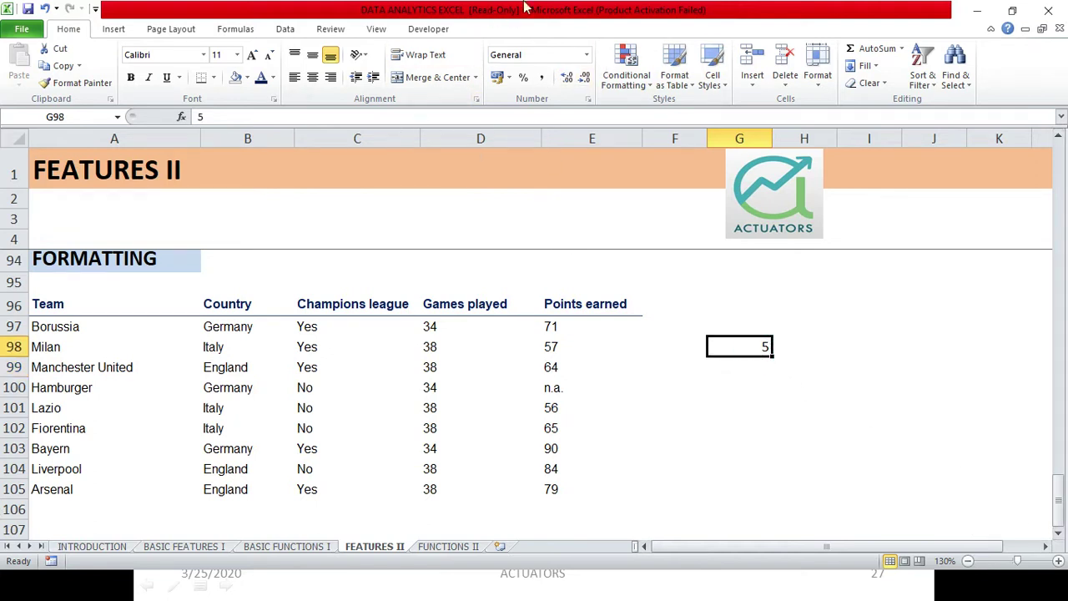
pyautogui.click(750, 349)
pyautogui.write('5')
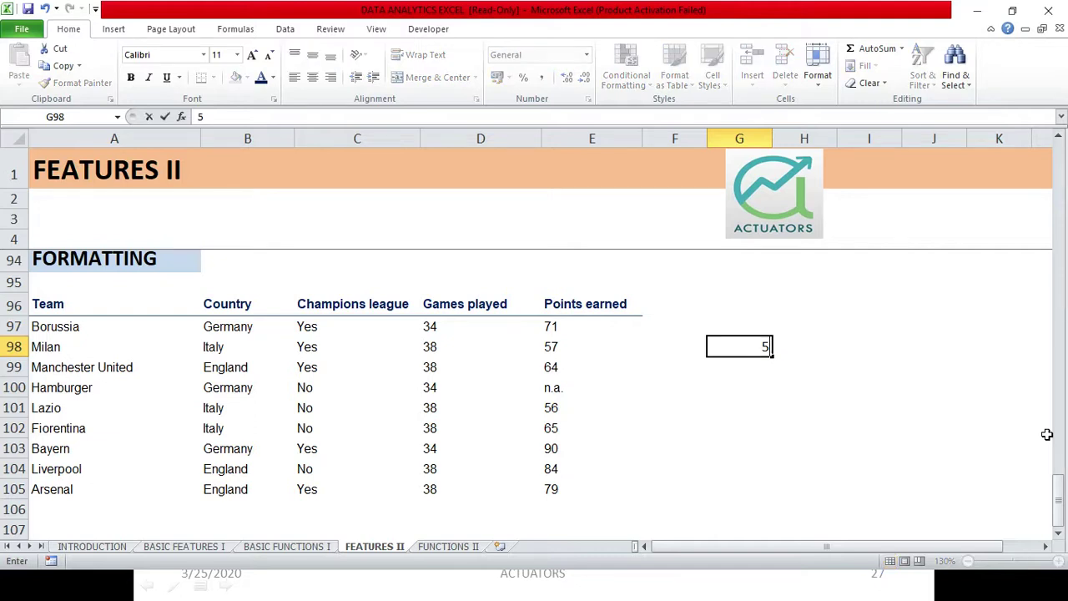
pyautogui.write('.0x')
pyautogui.press('Return')
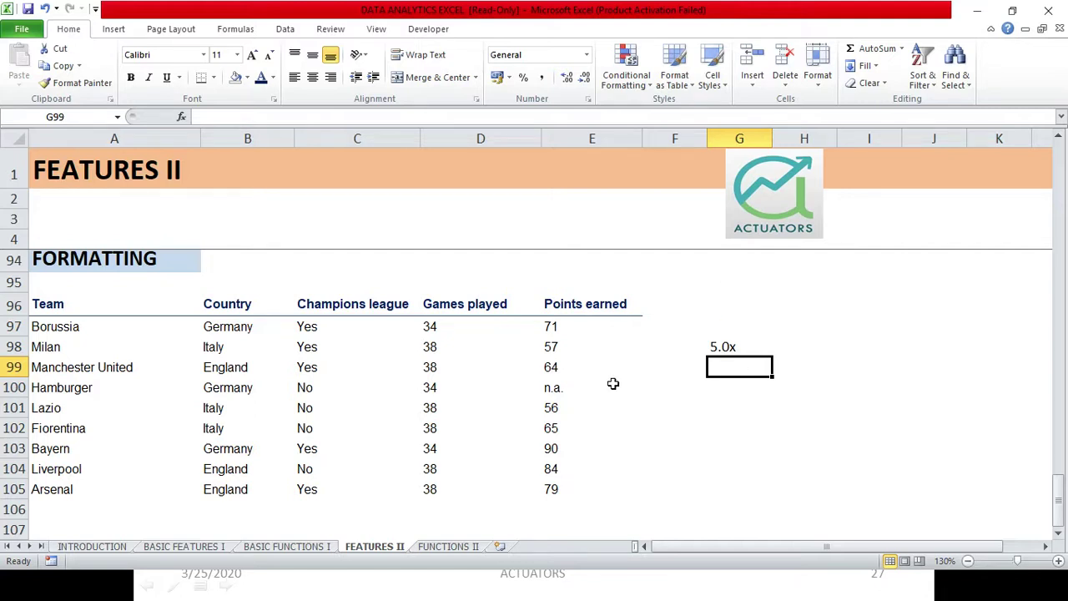
# Step: Compare G98 with a temporary 5 typed in G100, then delete that 5
pyautogui.click(729, 343)
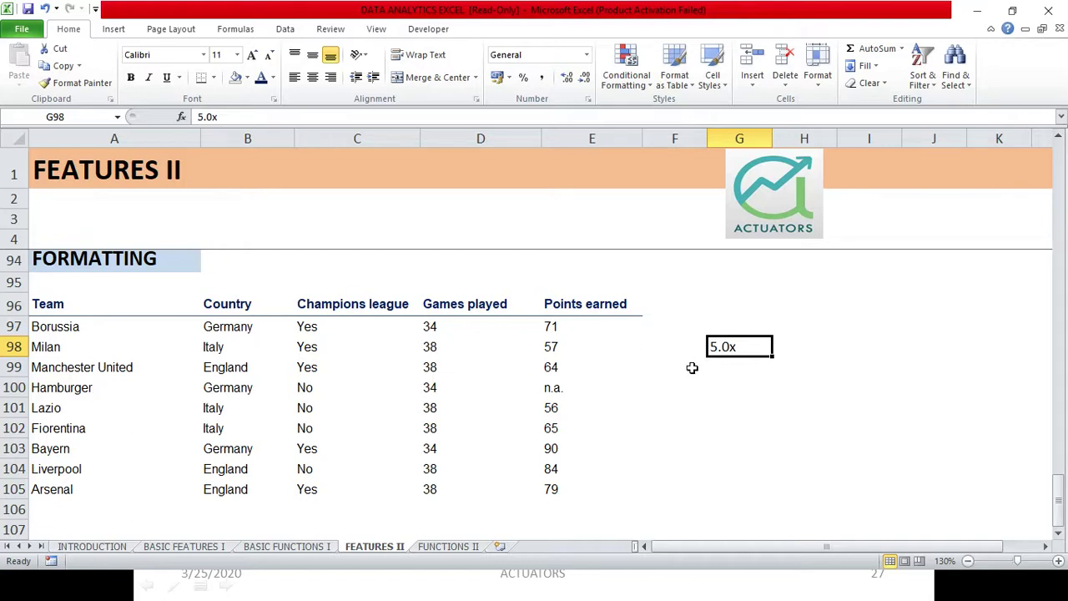
pyautogui.click(736, 381)
pyautogui.write('5')
pyautogui.press('Return')
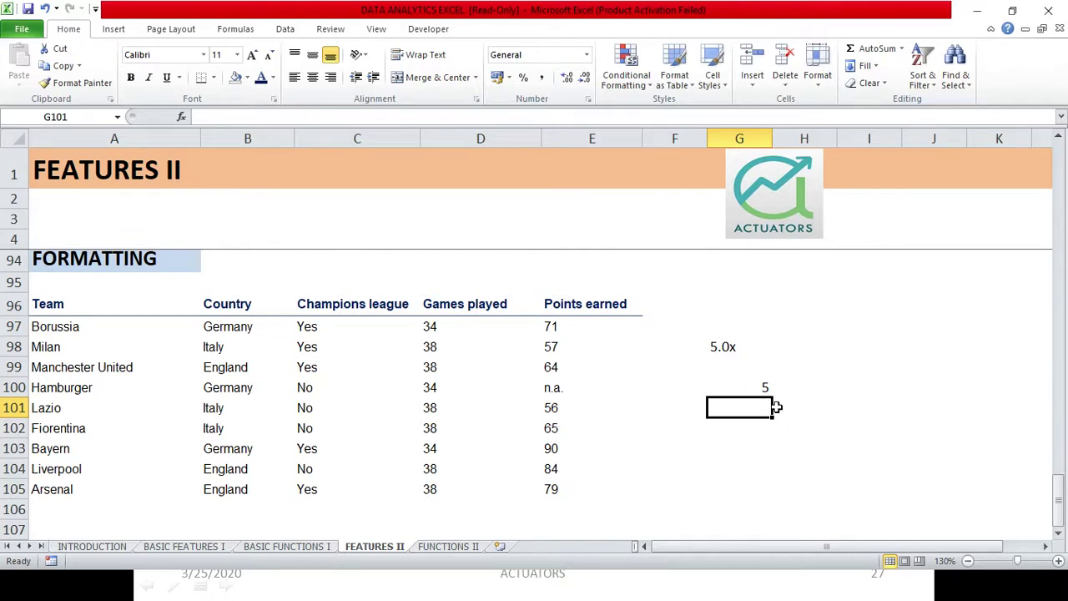
pyautogui.click(723, 346)
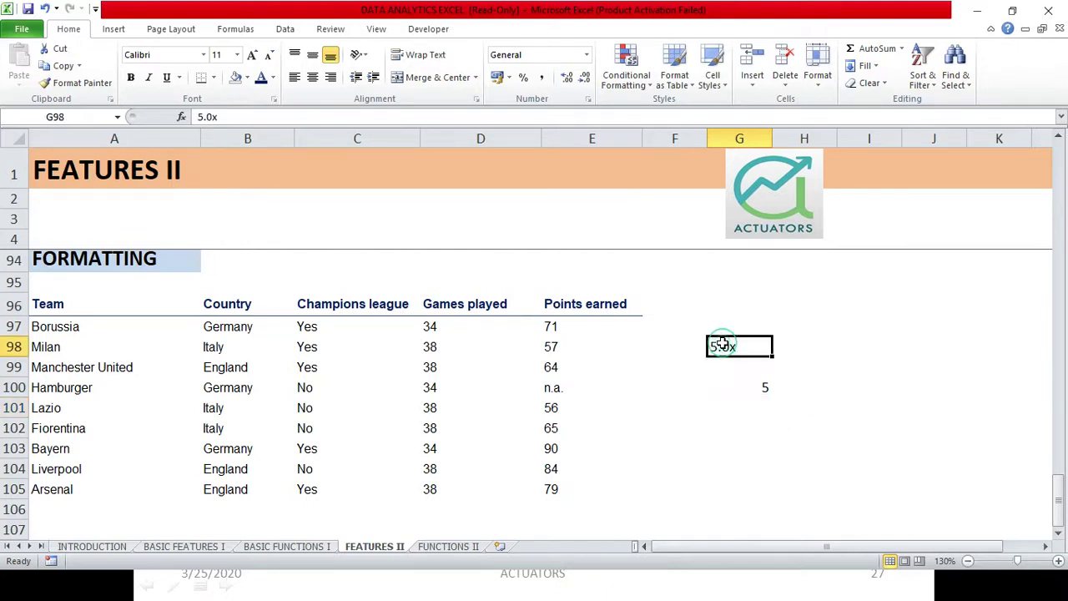
pyautogui.click(741, 387)
pyautogui.press('Delete')
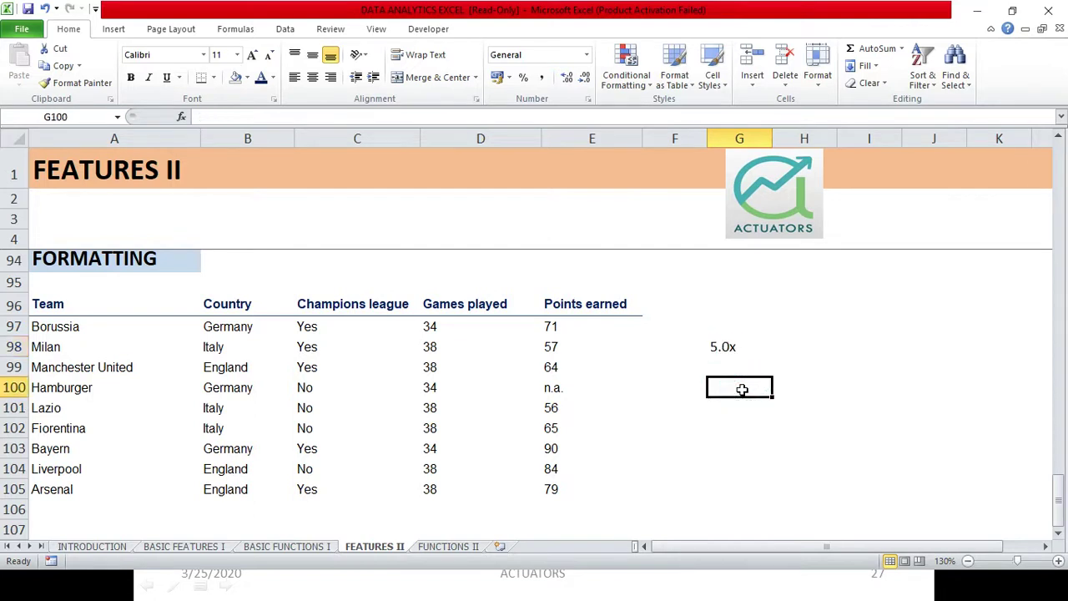
# Step: Enter the plain number 5 in G99 and reselect it
pyautogui.click(729, 346)
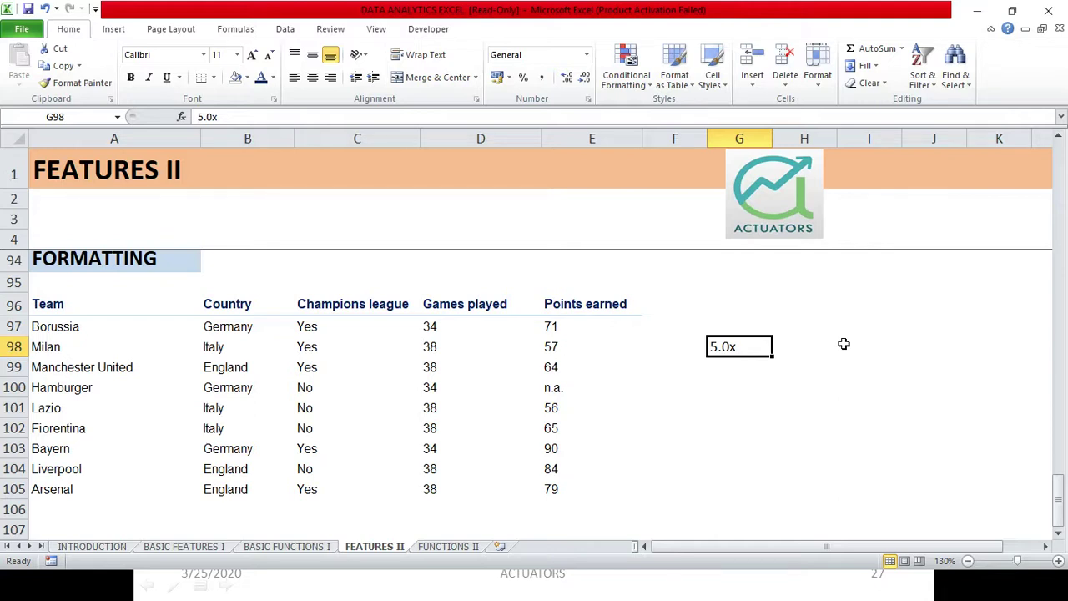
pyautogui.press('Return')
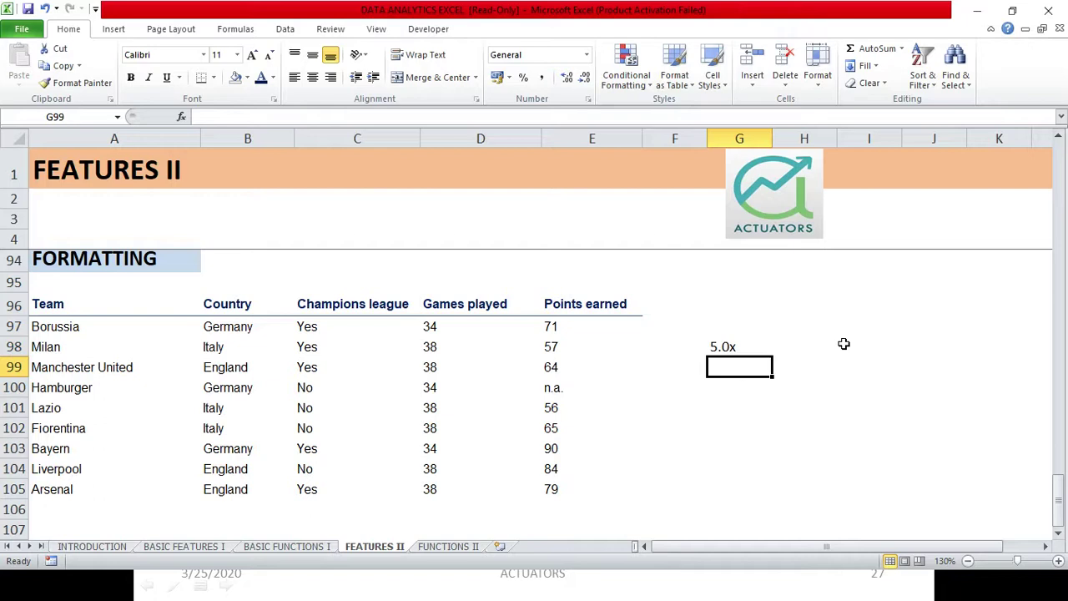
pyautogui.press('Down')
pyautogui.press('Up')
pyautogui.write('5')
pyautogui.press('Return')
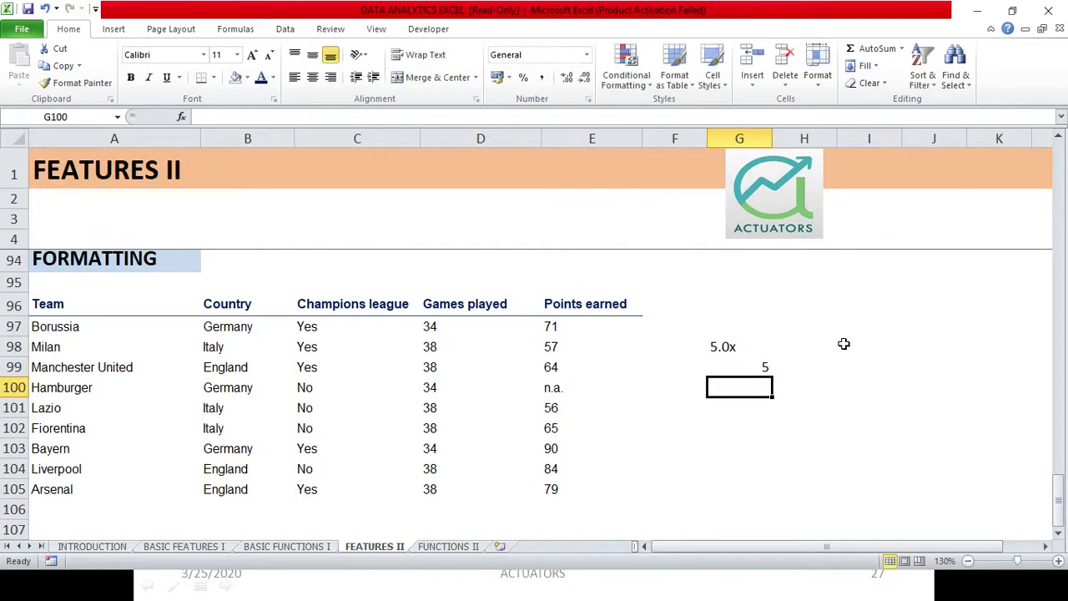
pyautogui.press('Up')
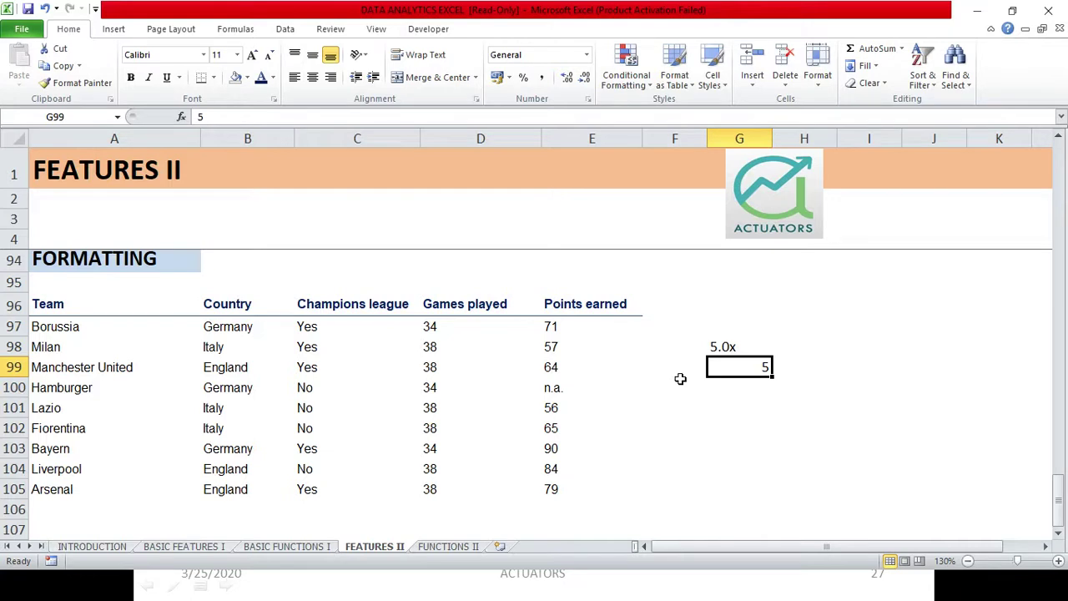
# Step: Open Format Cells for G99, choose Custom, and try typing 0.0x before erasing it
pyautogui.rightClick(743, 369)
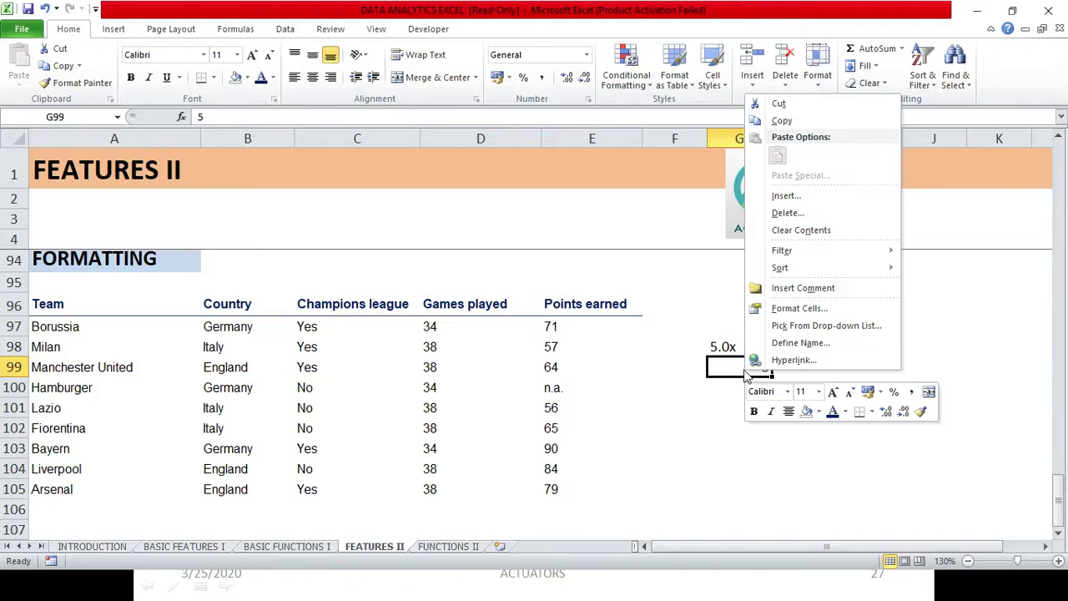
pyautogui.click(795, 309)
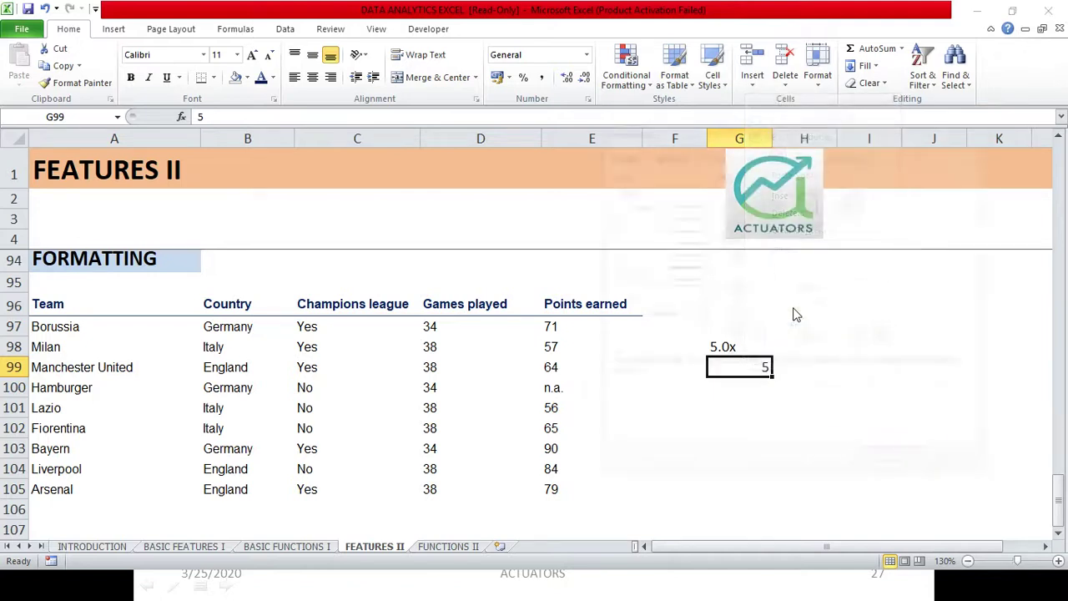
pyautogui.moveTo(756, 128); pyautogui.dragTo(692, 96)
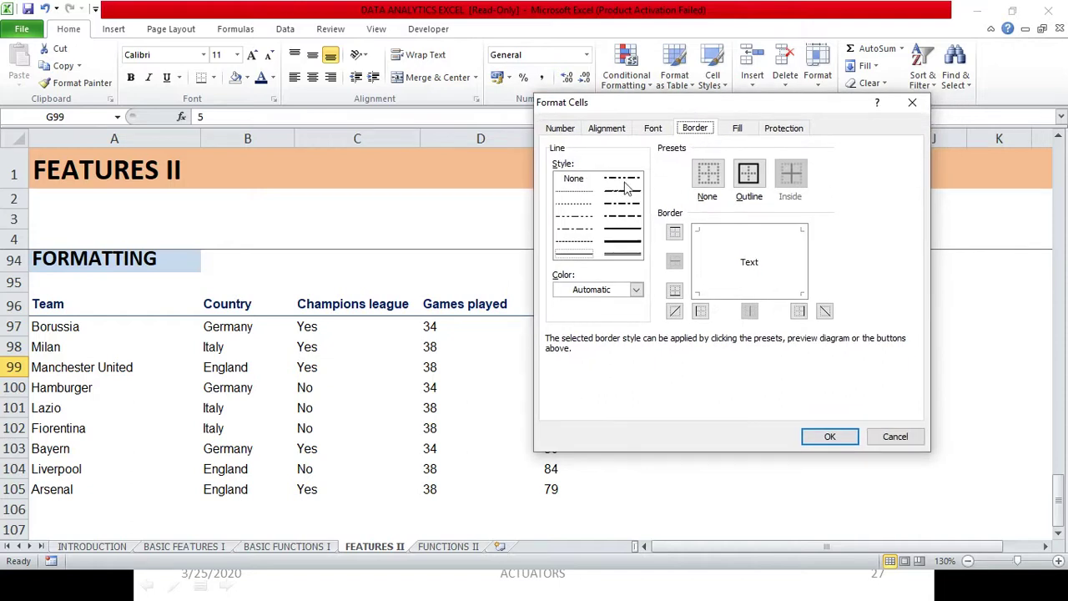
pyautogui.click(559, 130)
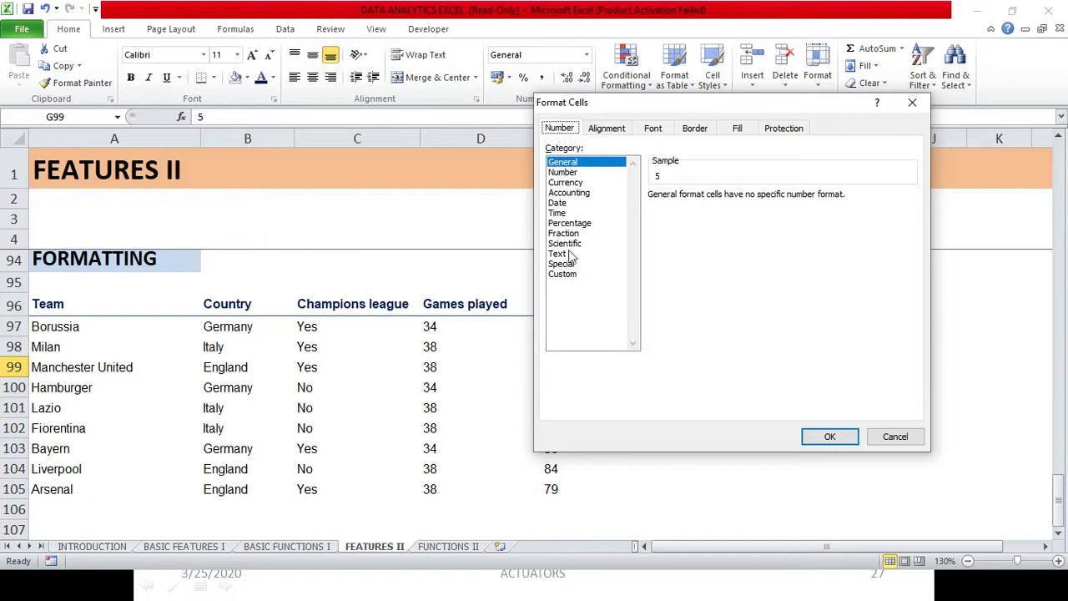
pyautogui.click(570, 277)
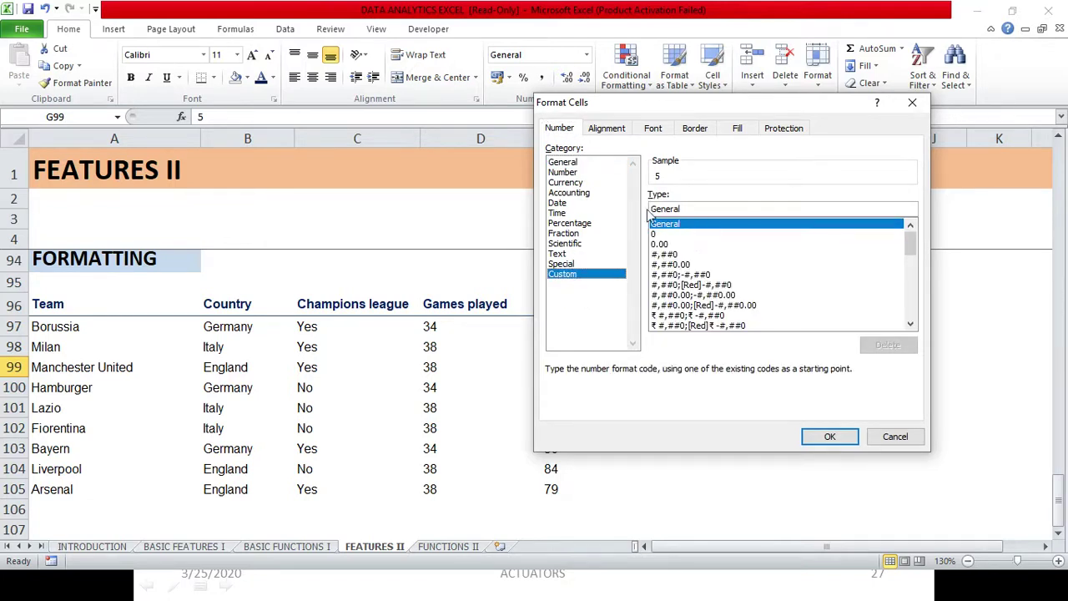
pyautogui.doubleClick(682, 208)
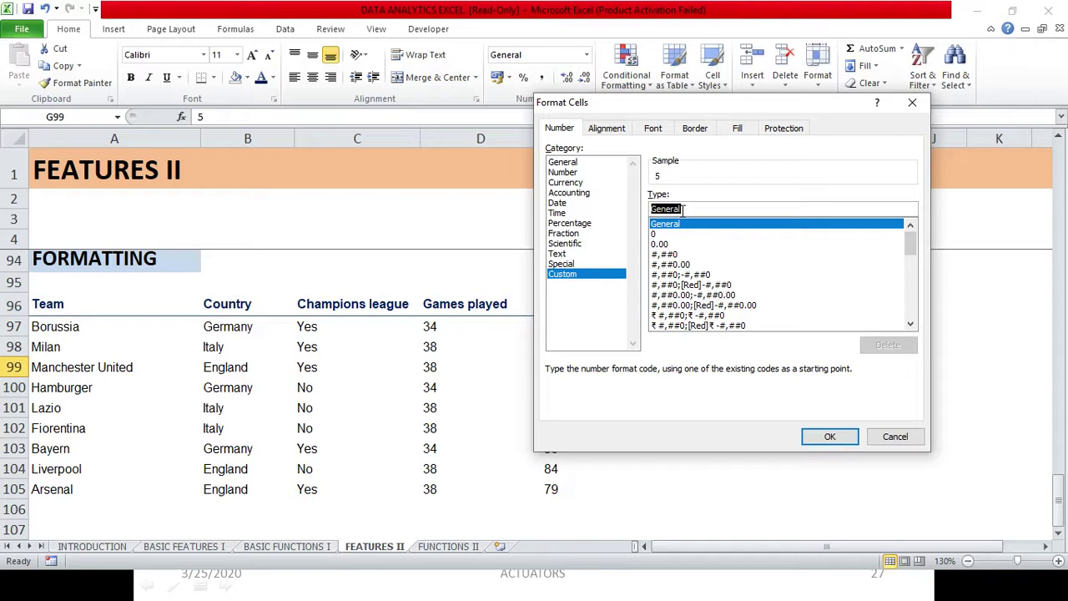
pyautogui.write('0')
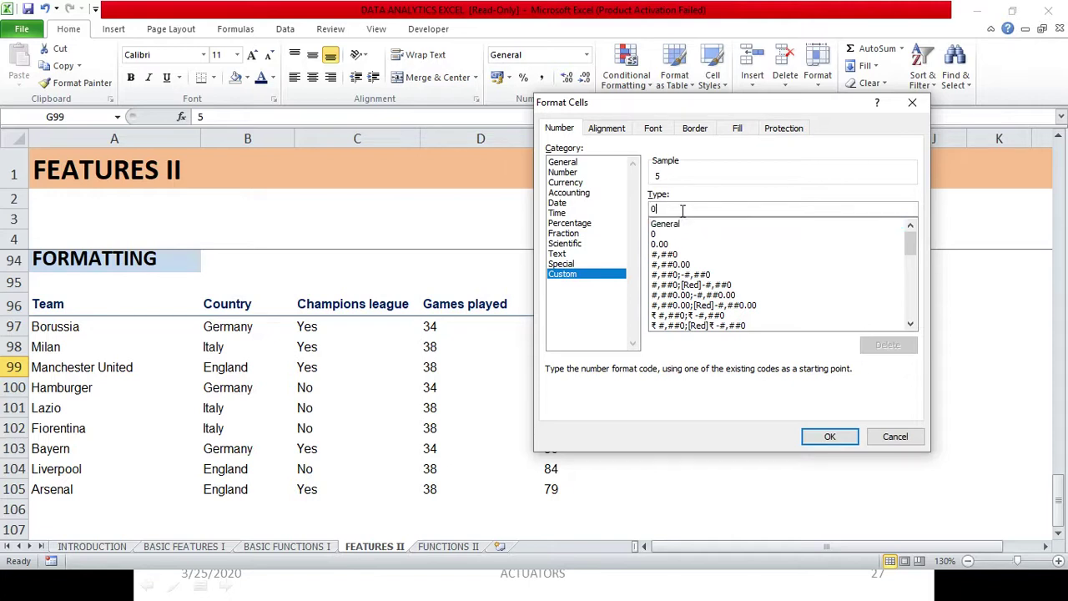
pyautogui.write('.0')
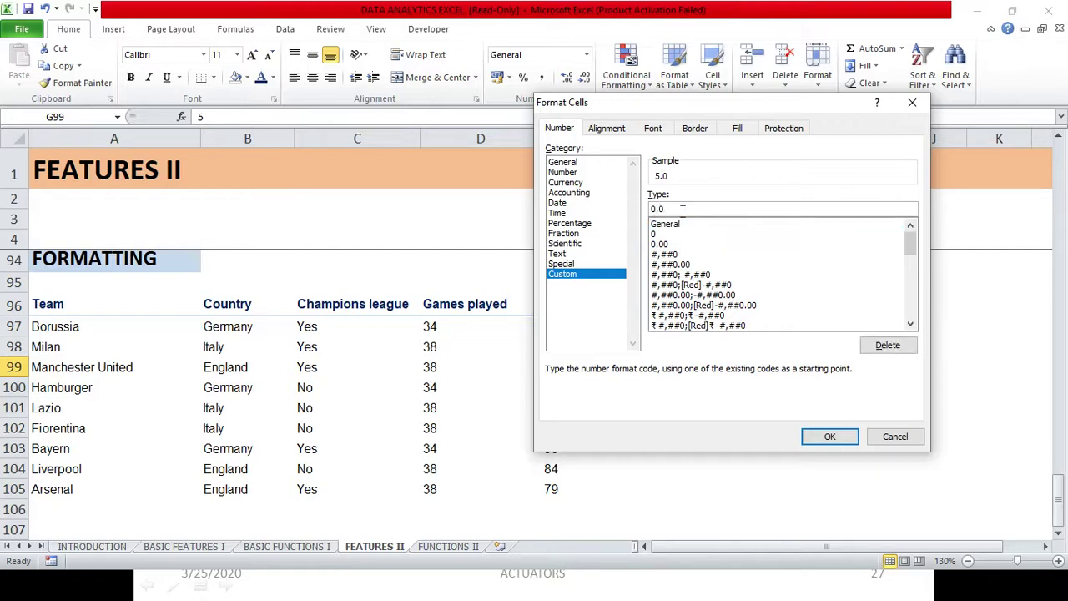
pyautogui.write('x')
pyautogui.press('BackSpace')
pyautogui.press('BackSpace')
pyautogui.press('BackSpace')
pyautogui.press('BackSpace')
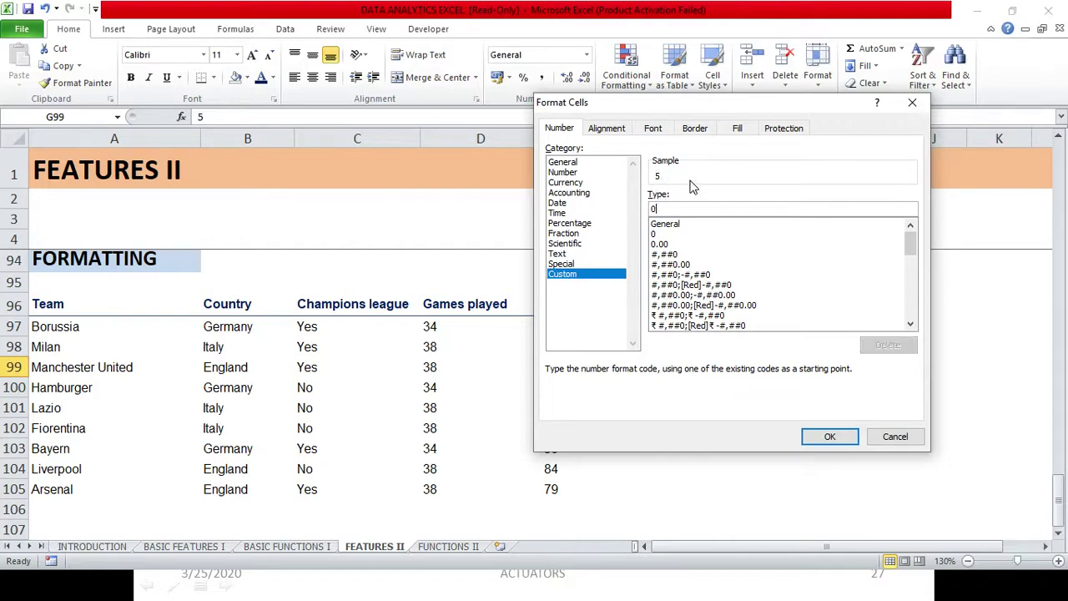
# Step: Replace the General code with the custom 0.0x format and apply it to G99
pyautogui.click(588, 165)
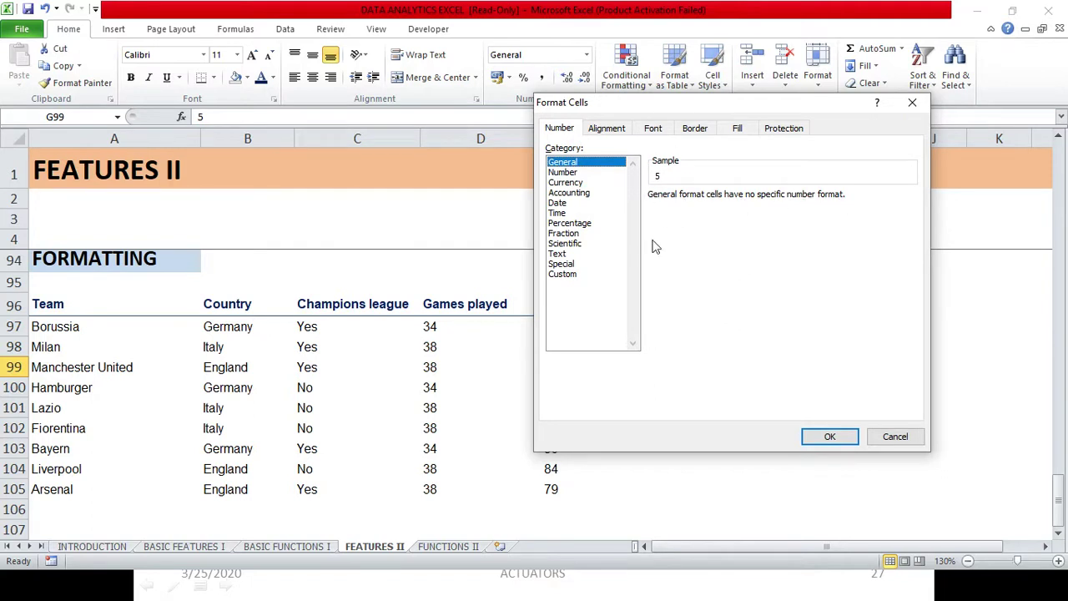
pyautogui.click(573, 275)
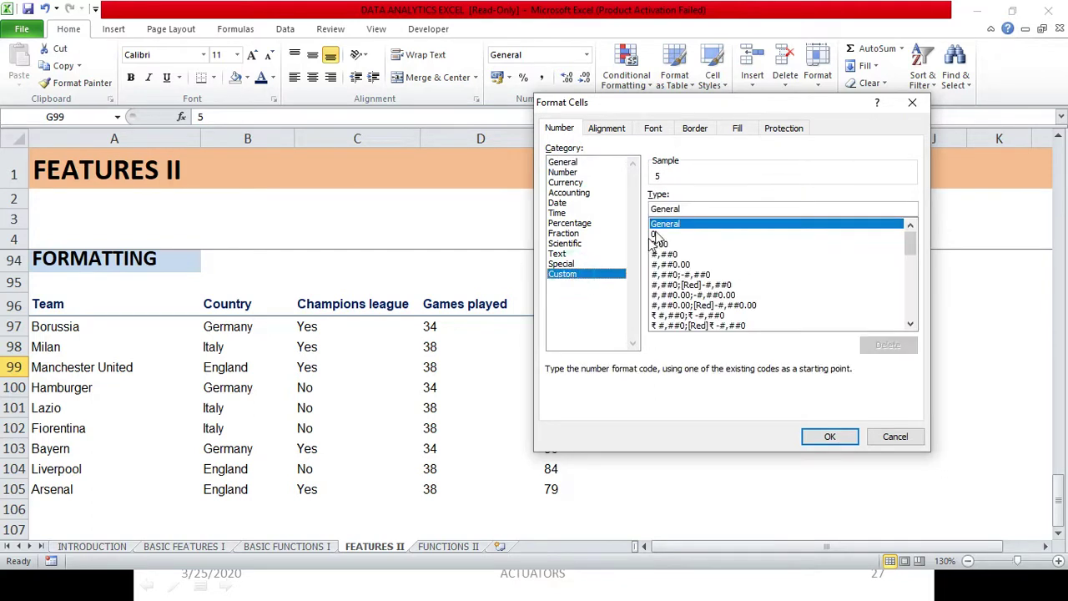
pyautogui.click(692, 208)
pyautogui.press('BackSpace')
pyautogui.press('BackSpace')
pyautogui.press('BackSpace')
pyautogui.press('BackSpace')
pyautogui.press('BackSpace')
pyautogui.press('BackSpace')
pyautogui.press('BackSpace')
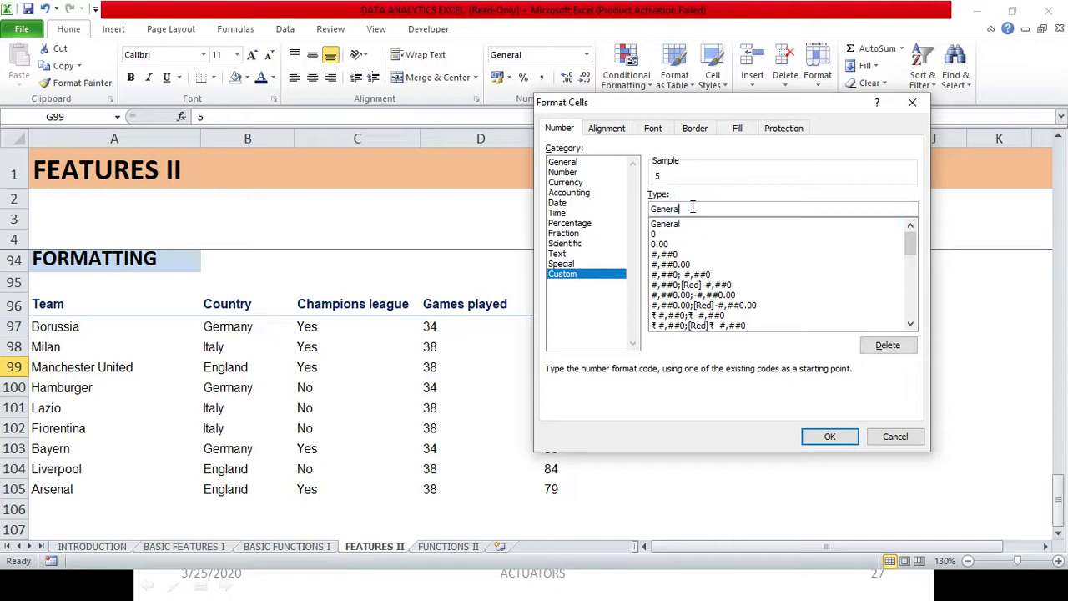
pyautogui.write('0.0x')
pyautogui.click(832, 437)
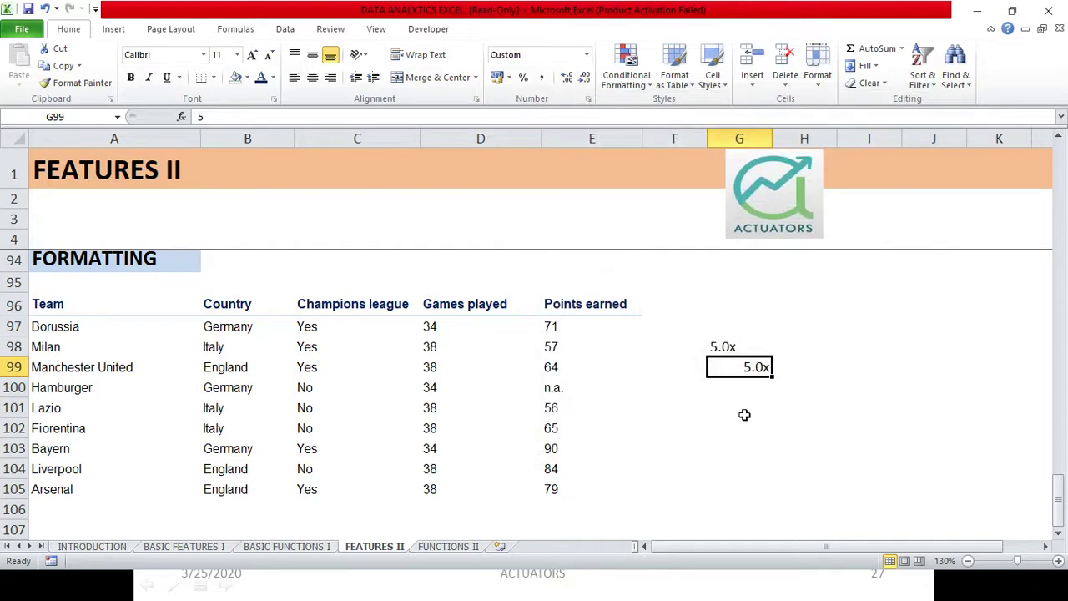
# Step: Compare G98's text 5.0x with G99's numeric 5, then enter 5 in G100
pyautogui.click(723, 347)
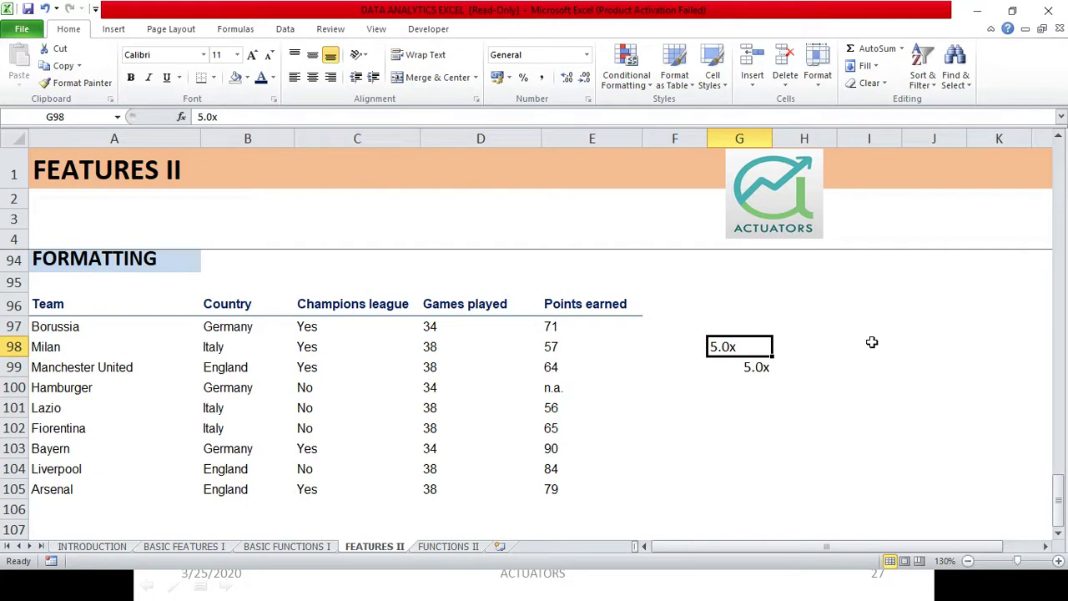
pyautogui.click(751, 364)
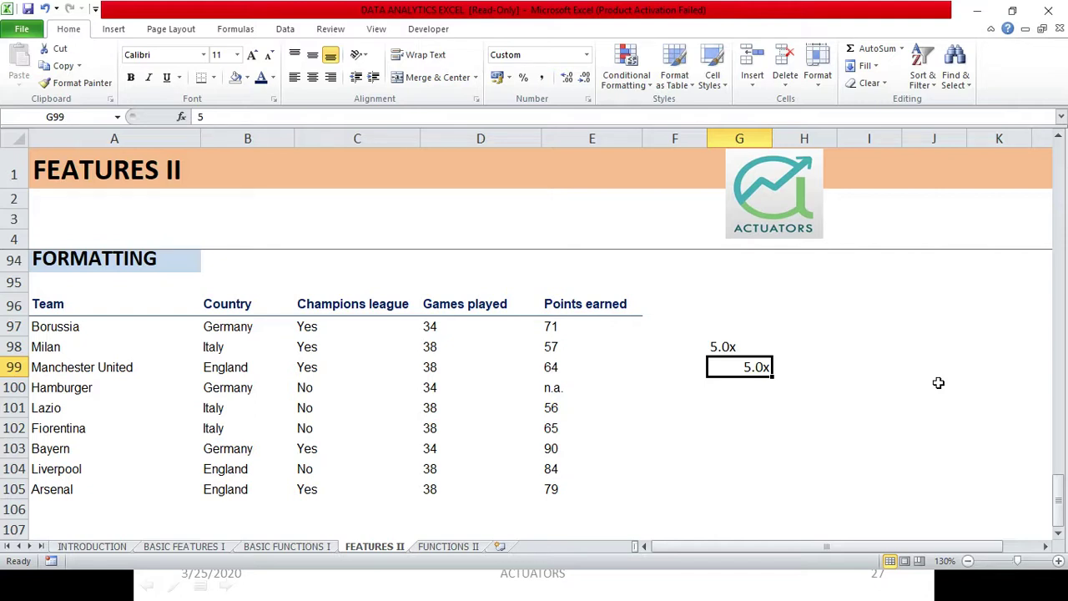
pyautogui.press('Return')
pyautogui.write('5')
pyautogui.press('Return')
# Step: Check G98's context menu, then reselect cell G100
pyautogui.press('Up')
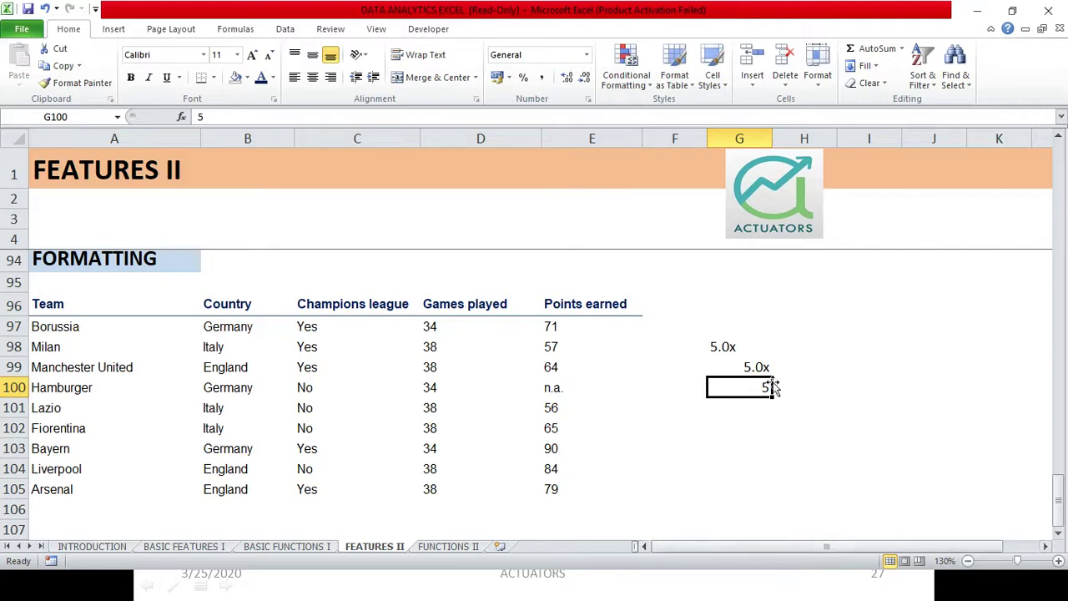
pyautogui.rightClick(728, 347)
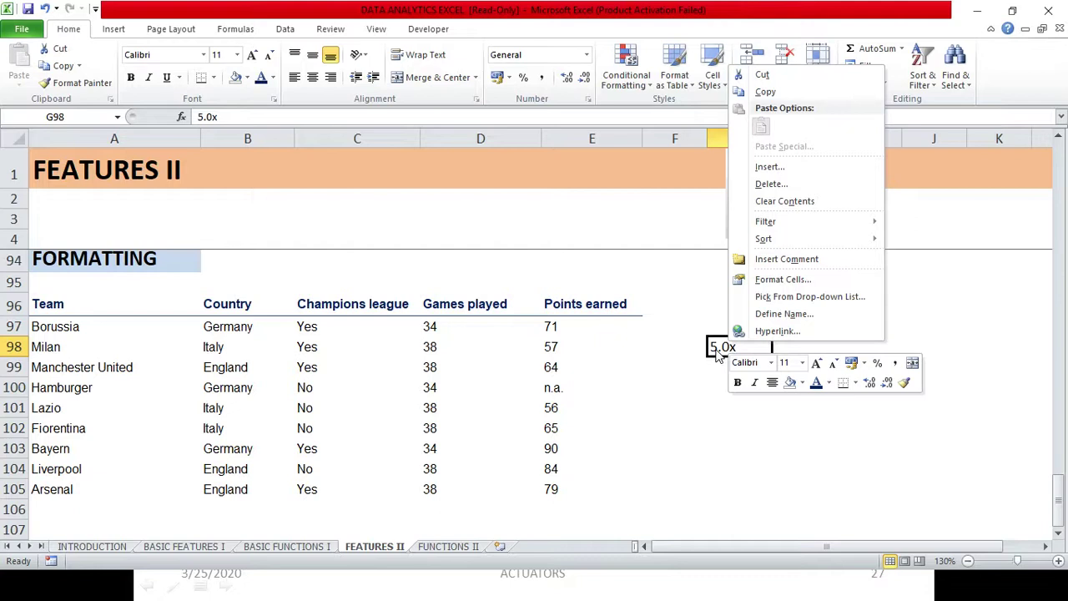
pyautogui.press('Escape')
pyautogui.press('Down')
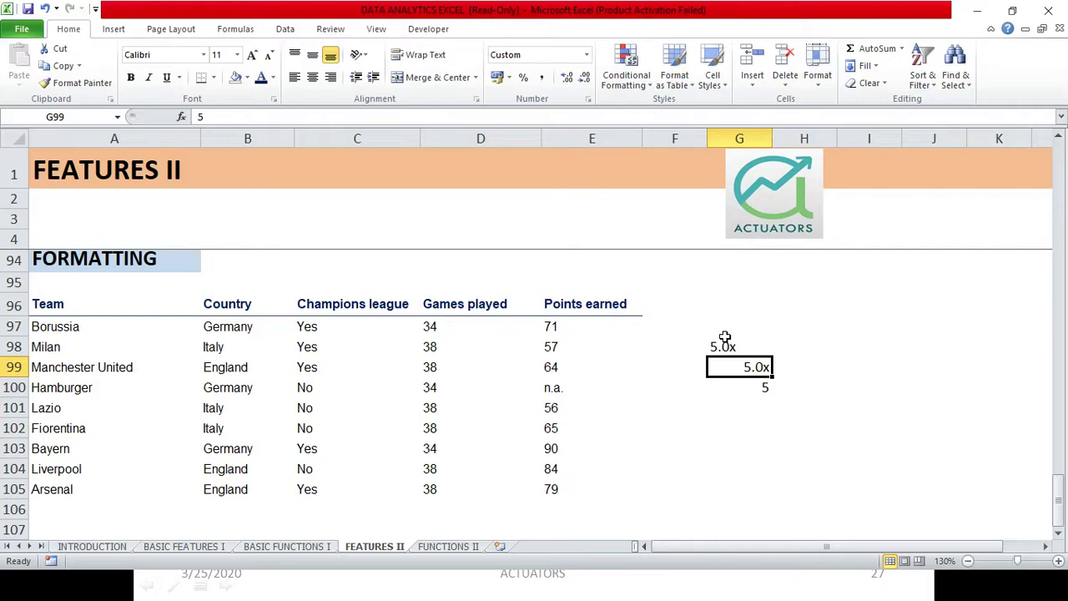
pyautogui.click(747, 384)
# Step: Change G100 to 2 and enter =G99*G100 in G101, giving 10
pyautogui.press('Delete')
pyautogui.write('2')
pyautogui.press('Return')
pyautogui.write('=')
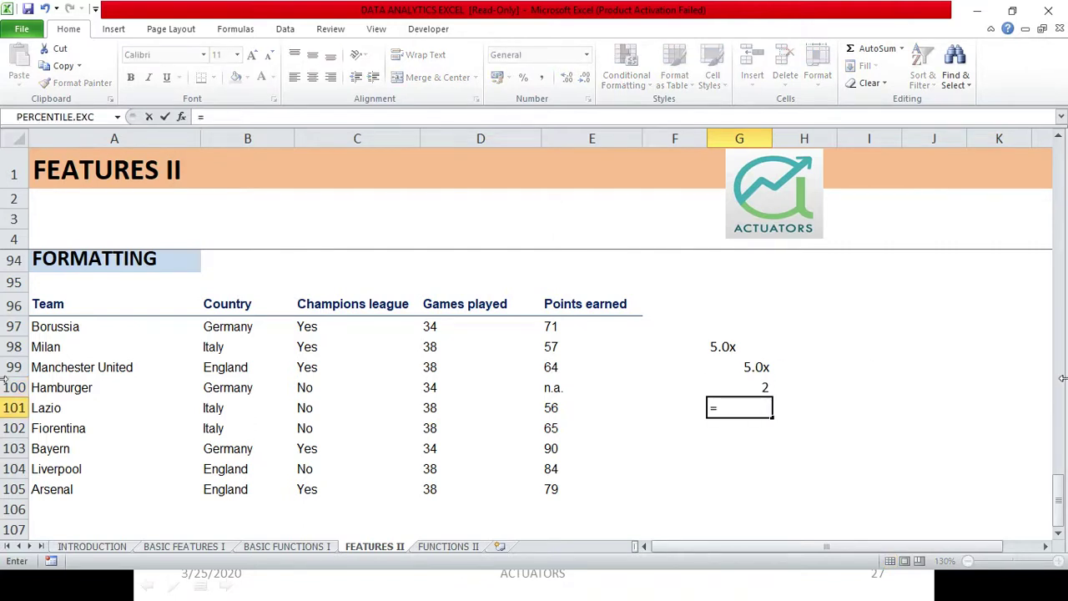
pyautogui.press('Up')
pyautogui.press('Up')
pyautogui.write('*')
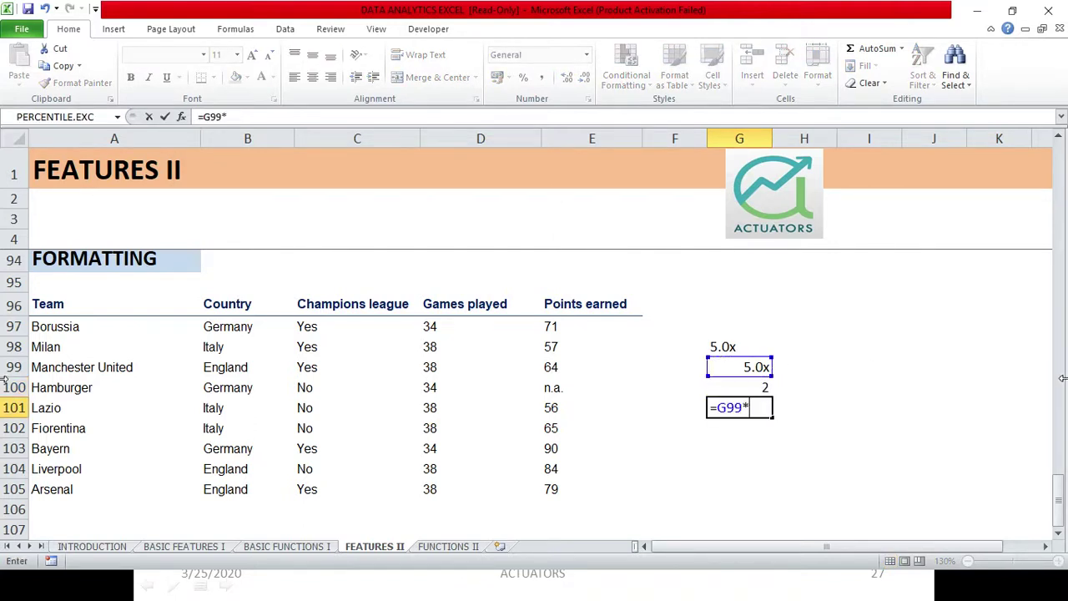
pyautogui.press('Up')
pyautogui.press('Return')
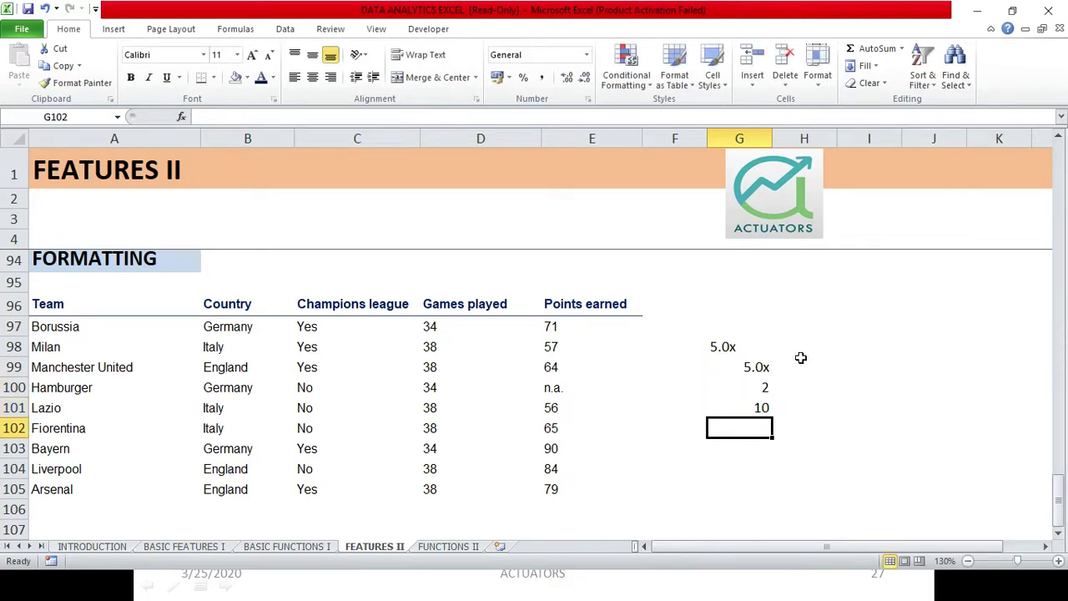
# Step: Enter =G98*G99 in H101, which returns #VALUE! because G98 is text
pyautogui.click(811, 406)
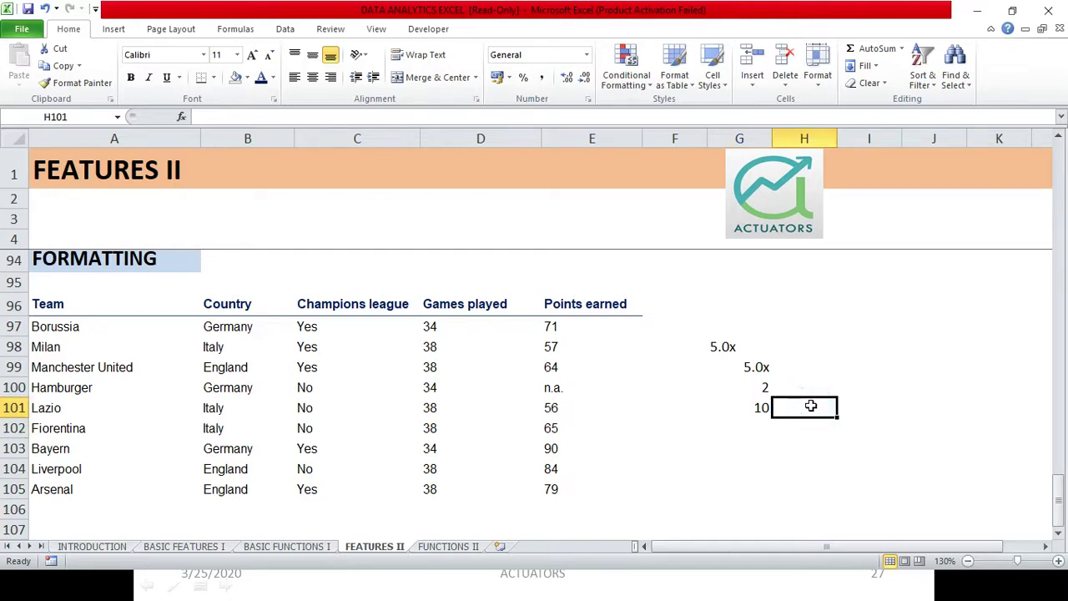
pyautogui.write('=')
pyautogui.click(724, 347)
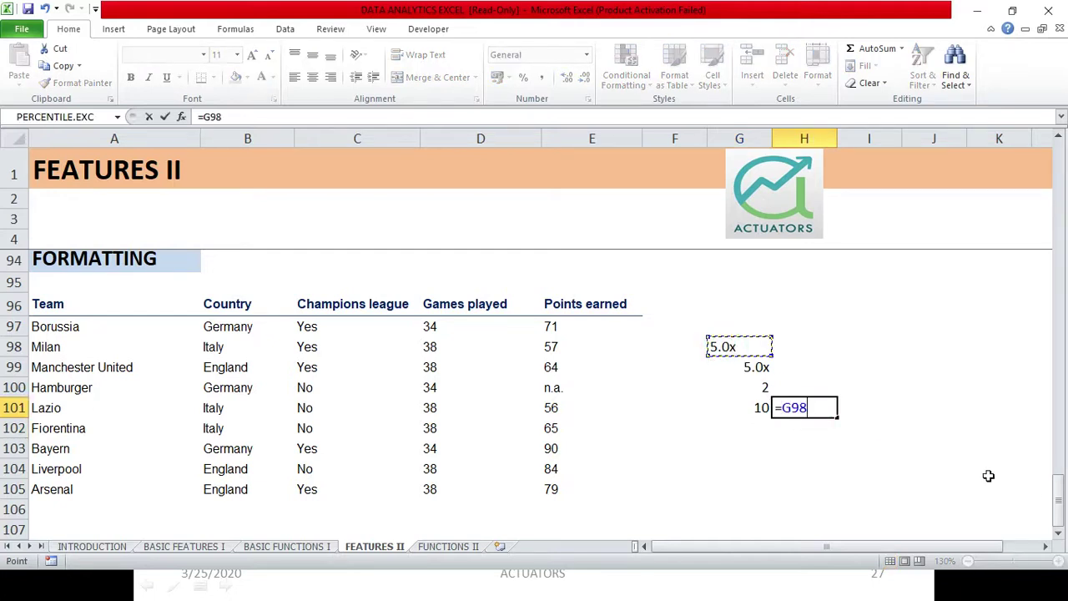
pyautogui.write('*')
pyautogui.click(755, 366)
pyautogui.press('Return')
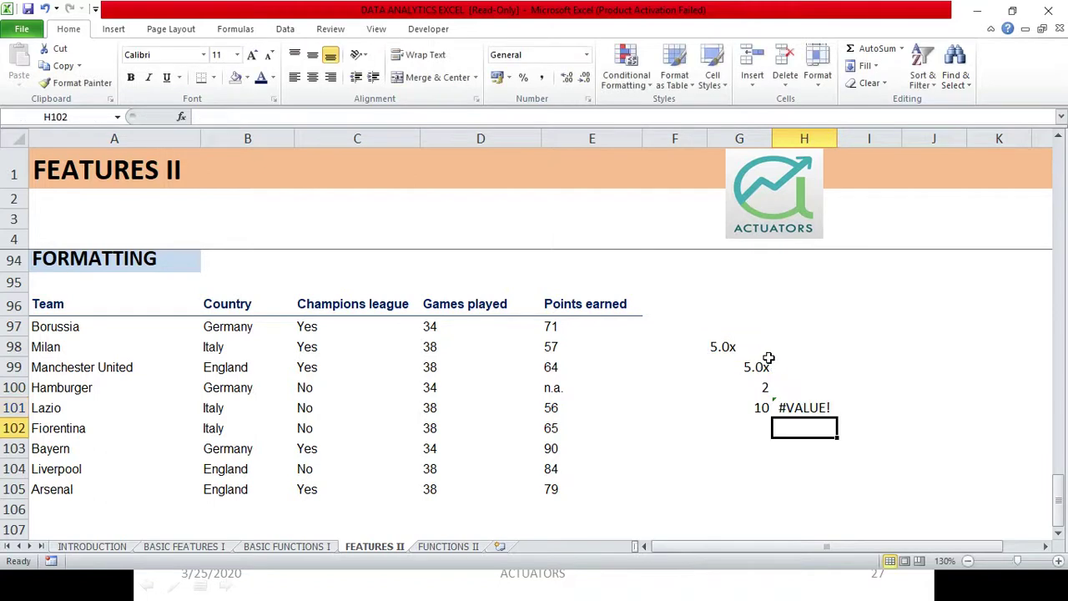